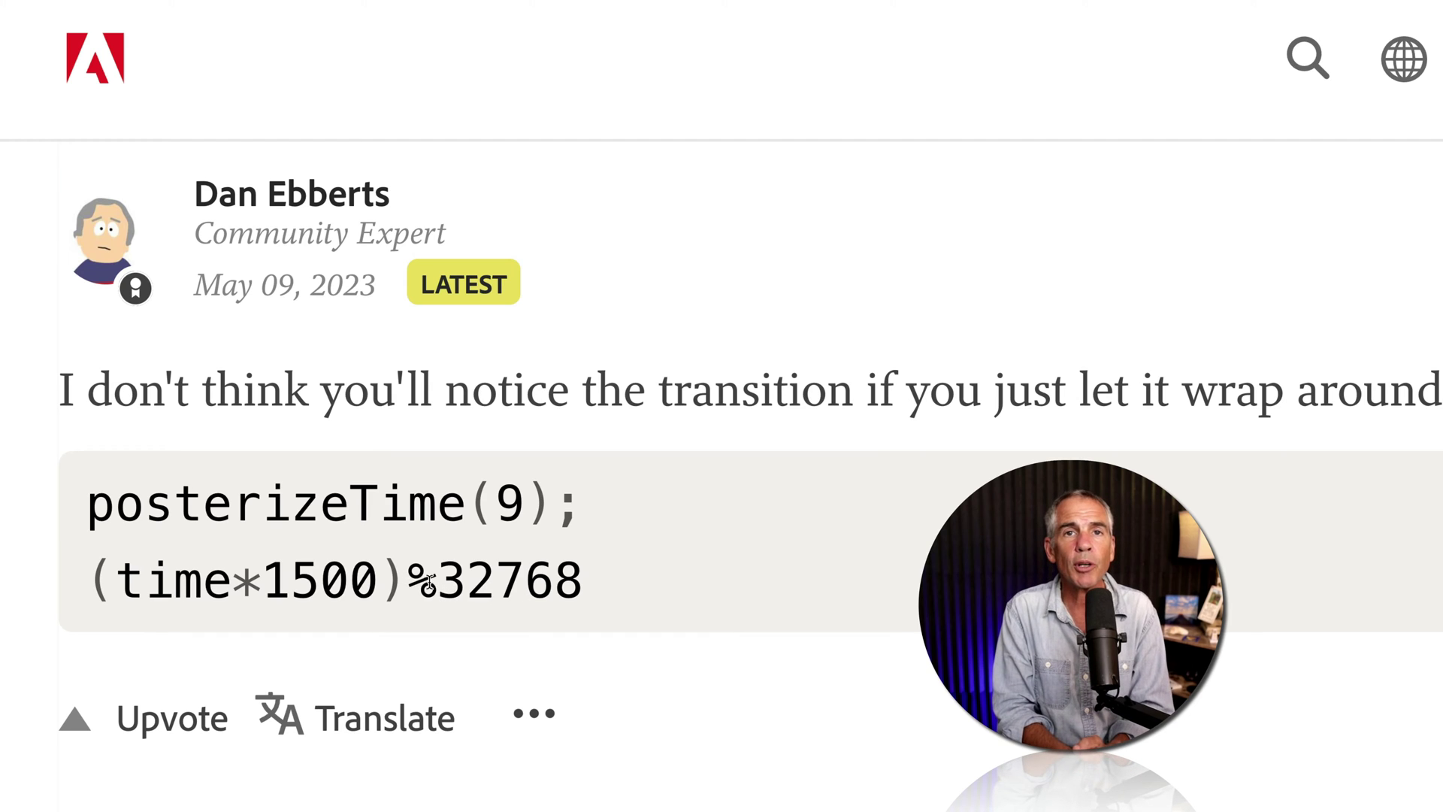
- Highlight and copy the %32768 wrap-around snippet in the forum reply's code block
{"action": "left_click_drag", "start_coordinate": [408, 582], "coordinate": [583, 585]}
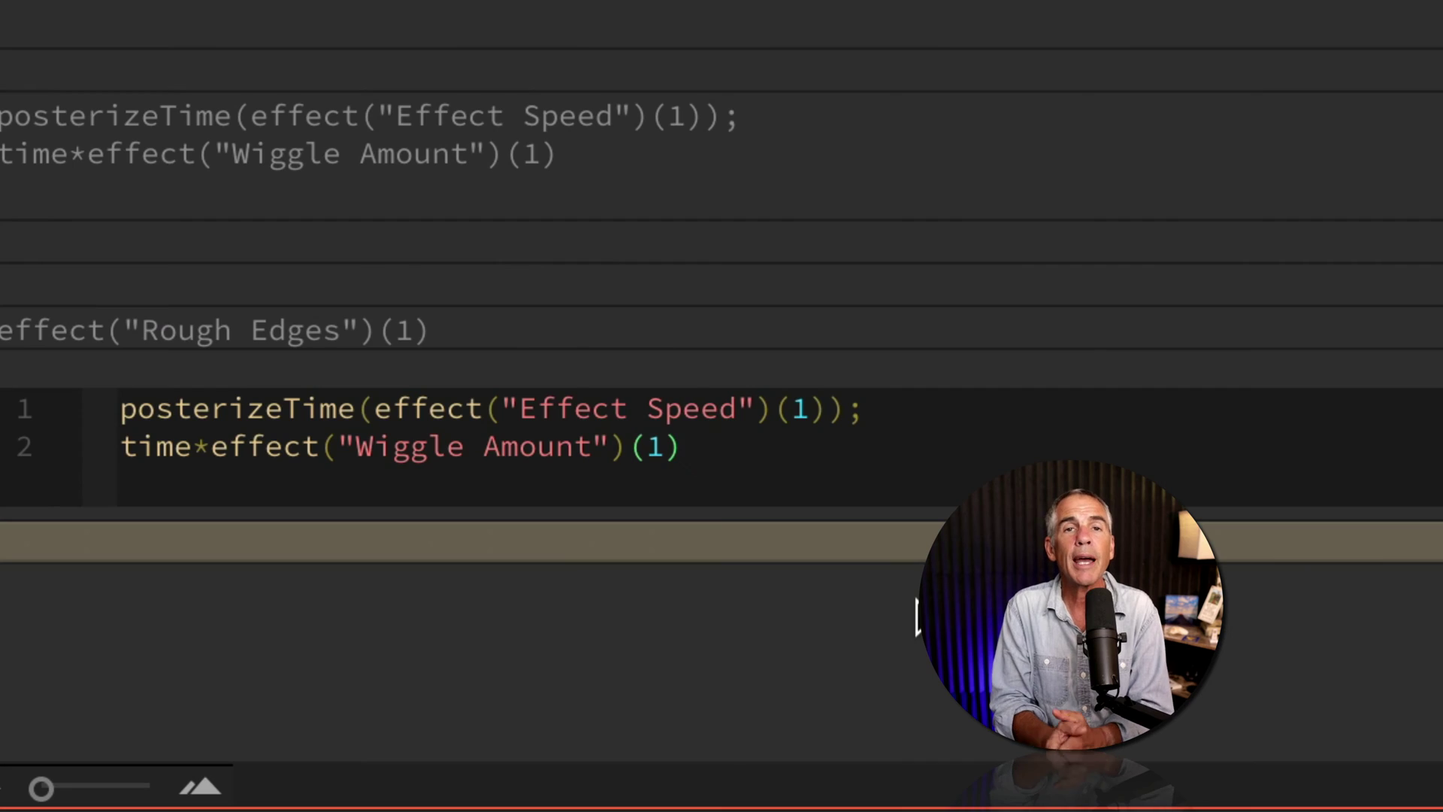
{"action": "type", "text": "%32768"}
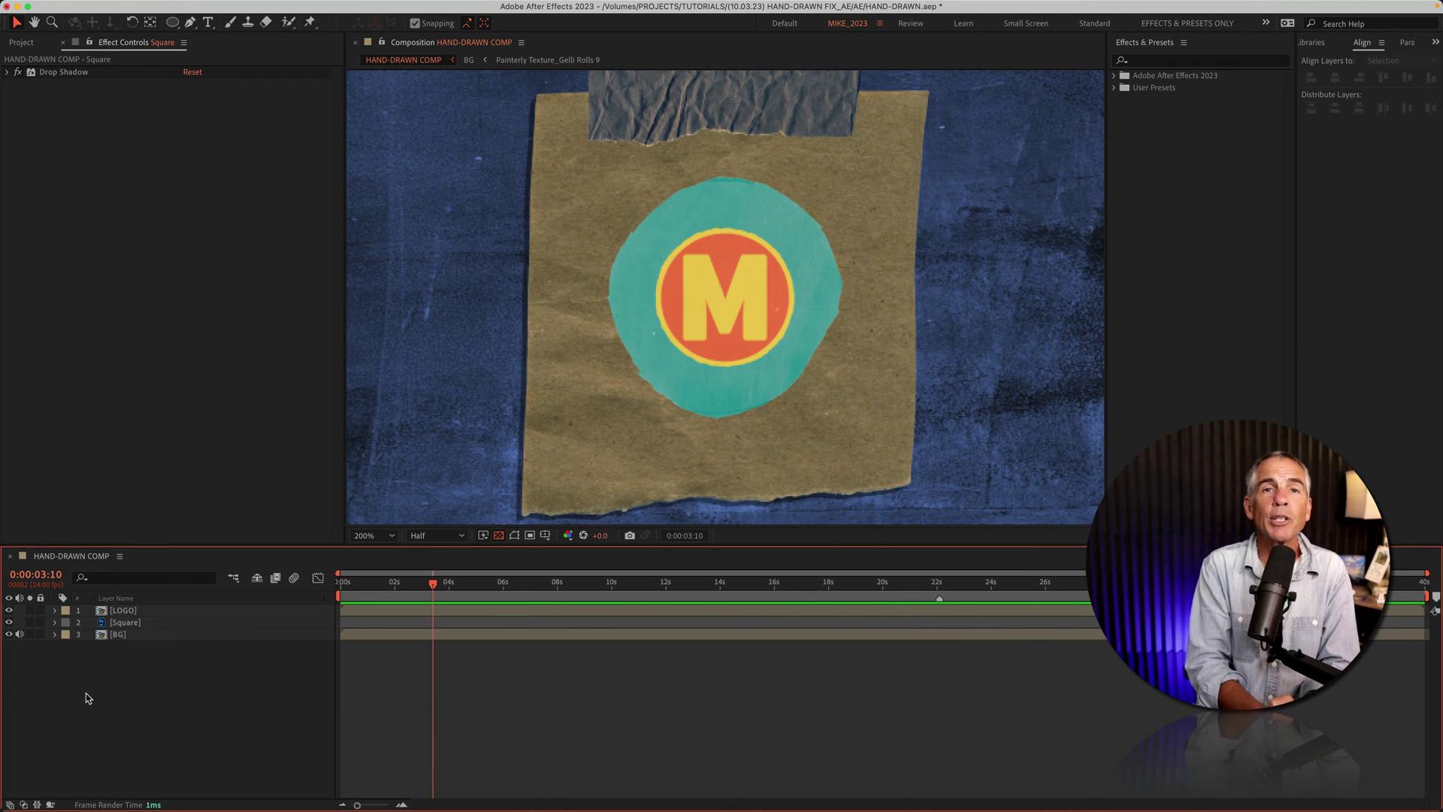
- Find the Hand Drawn Effect preset by searching 'hand' and apply it to the Square layer
{"action": "left_click", "coordinate": [9, 622]}
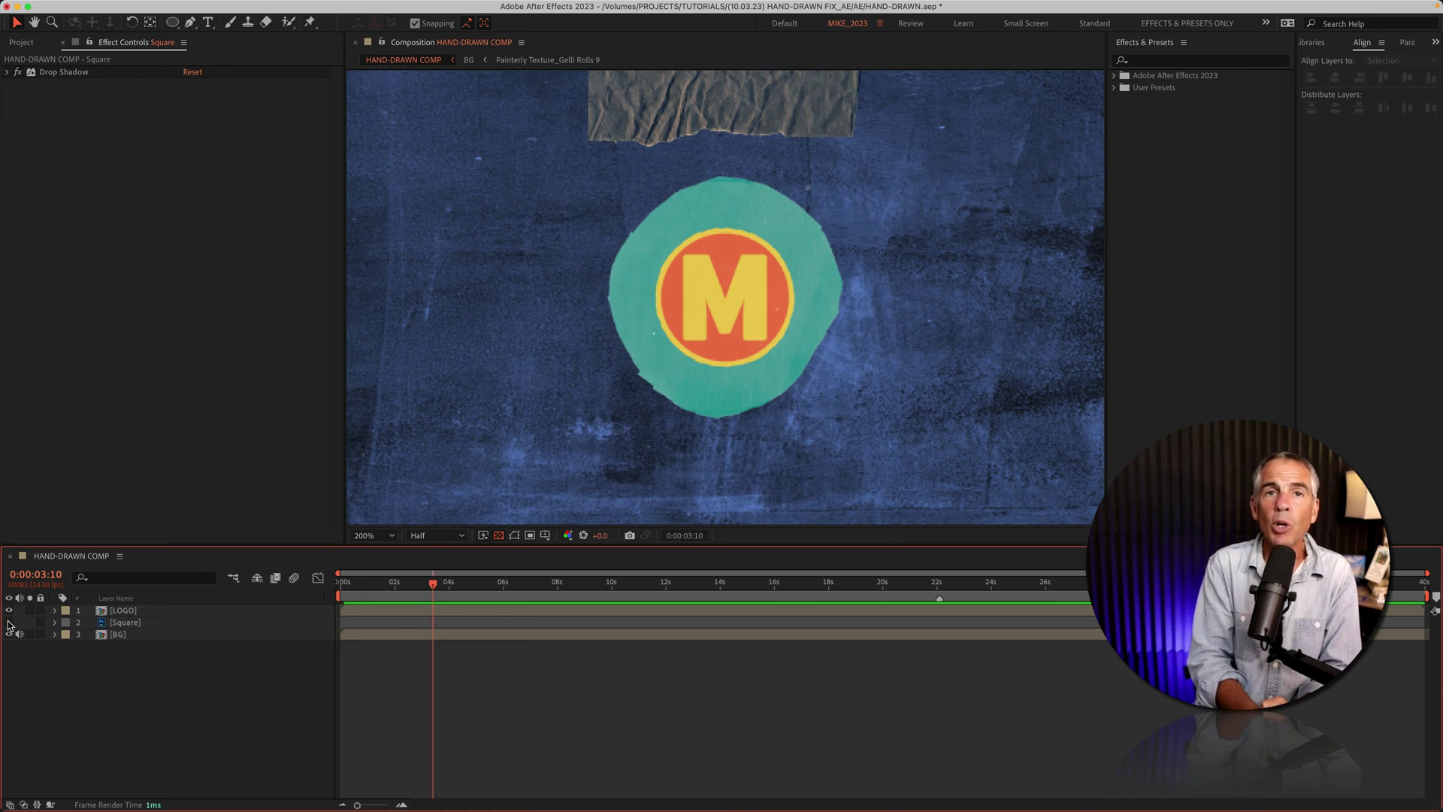
{"action": "left_click", "coordinate": [9, 622]}
{"action": "left_click", "coordinate": [129, 623]}
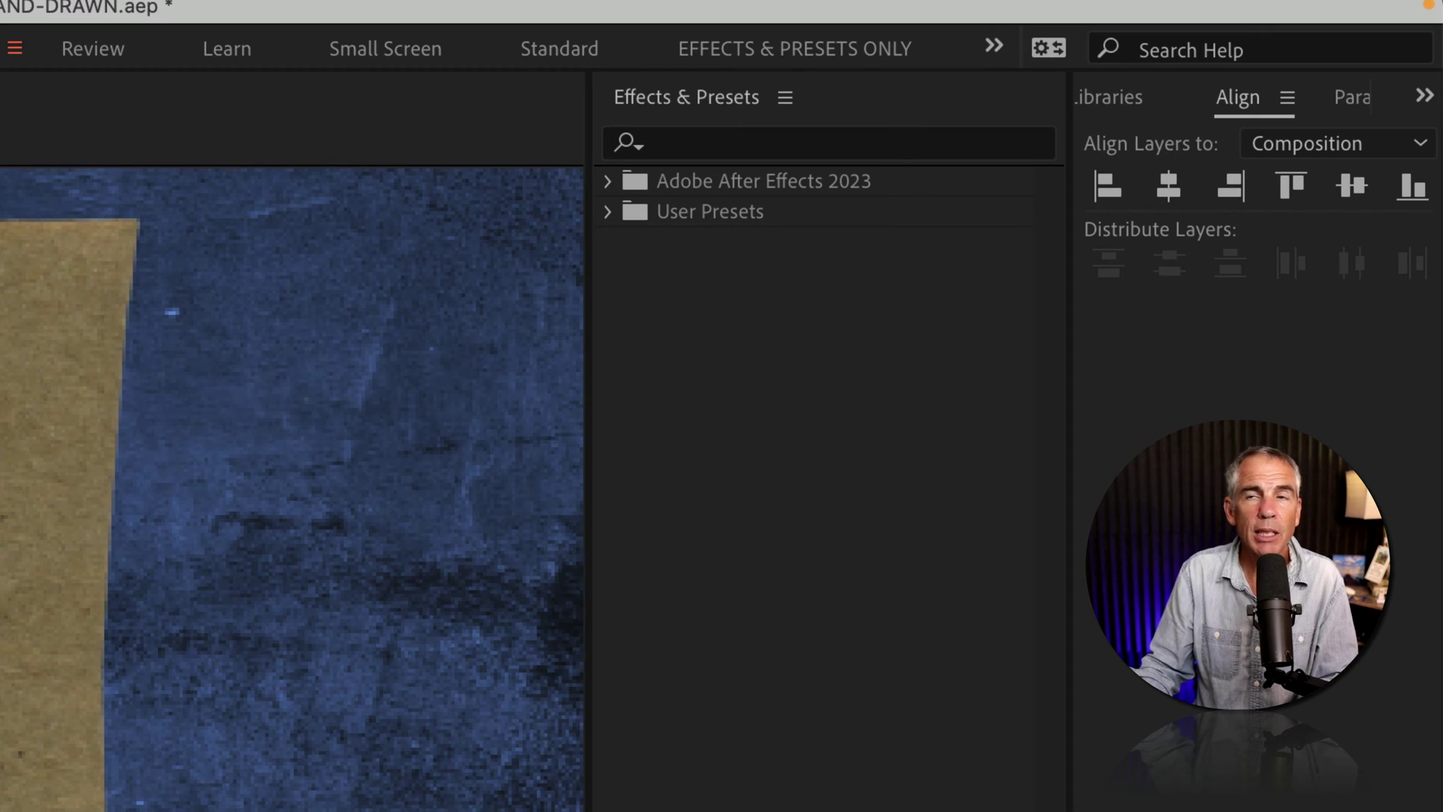
{"action": "left_click", "coordinate": [677, 231]}
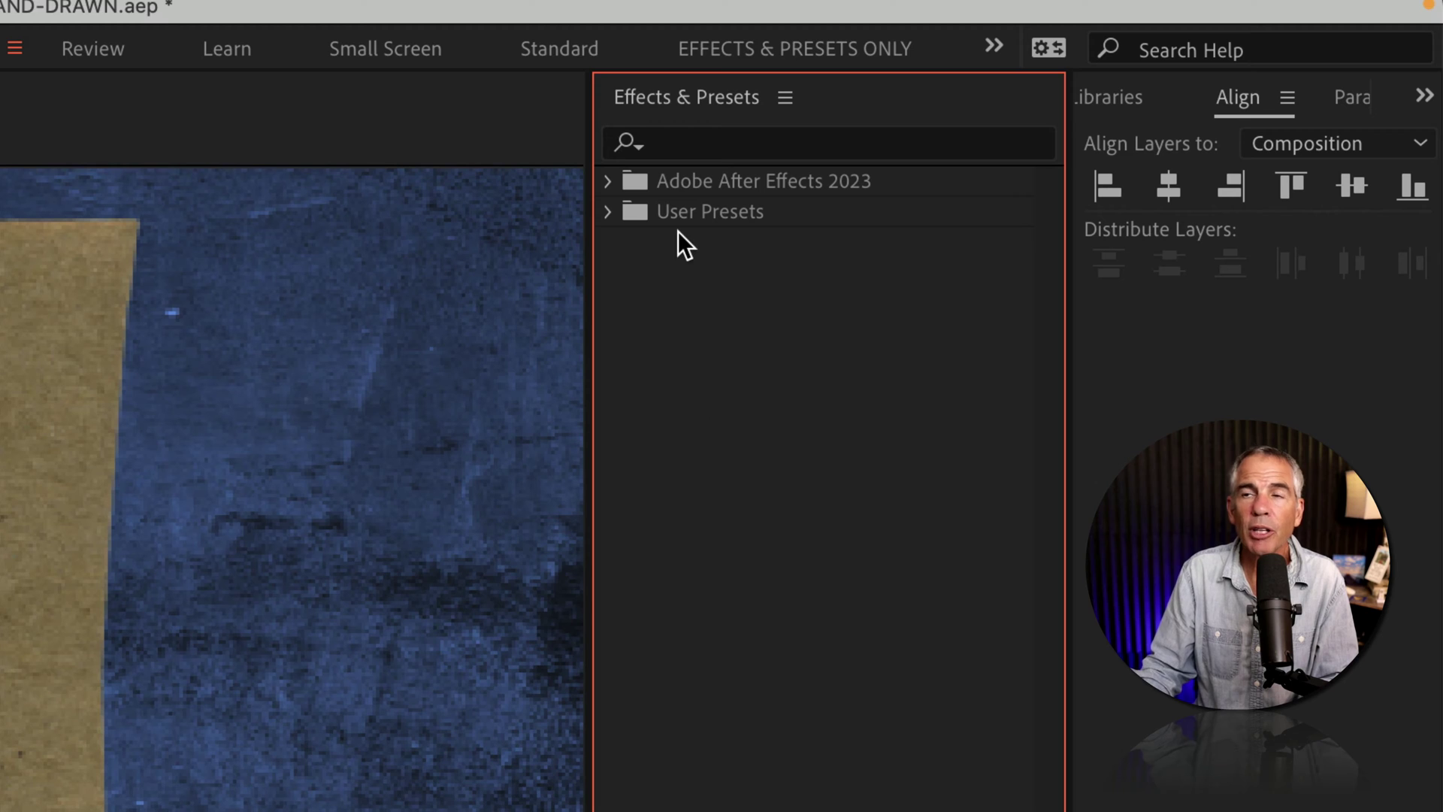
{"action": "left_click", "coordinate": [754, 131]}
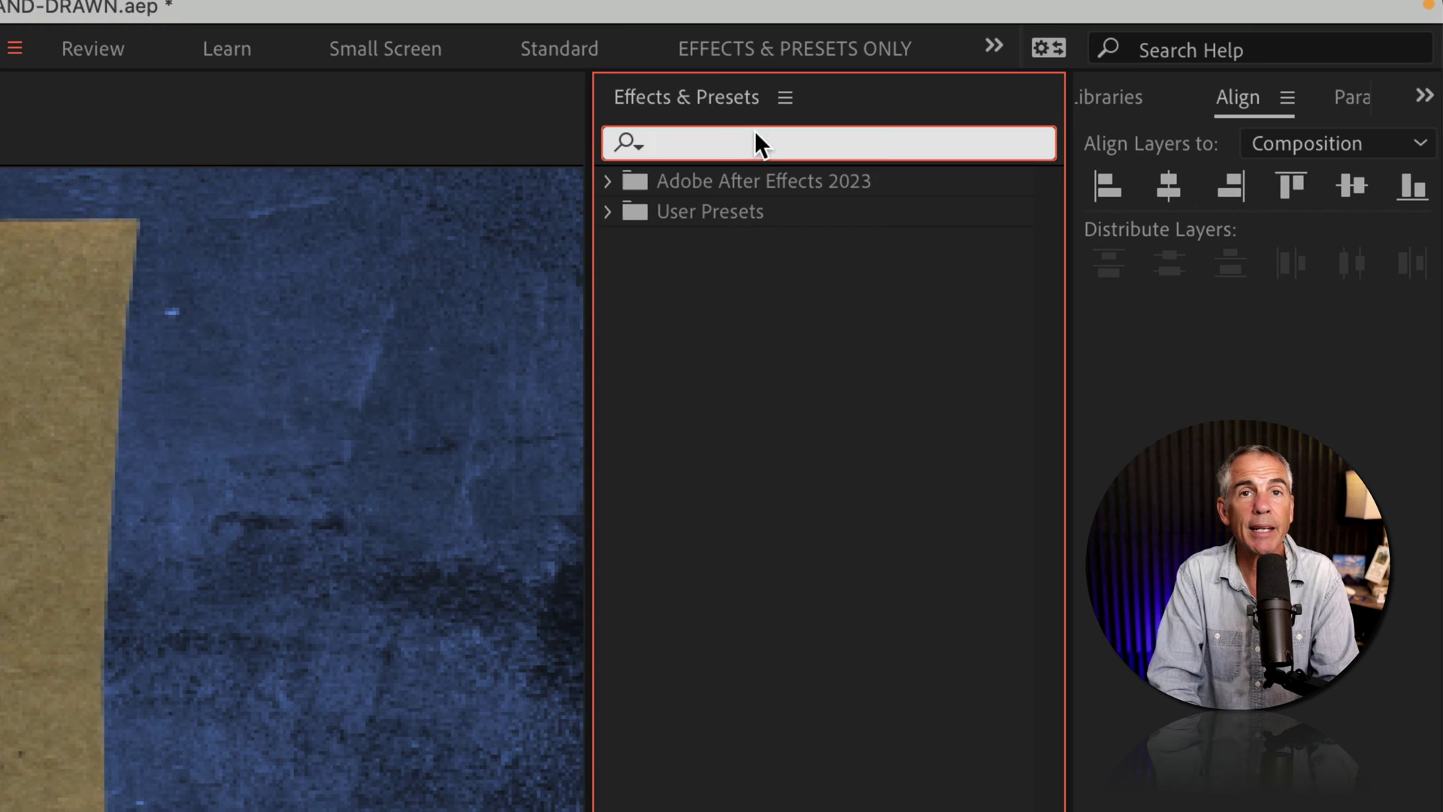
{"action": "type", "text": "hand"}
{"action": "left_click", "coordinate": [829, 302]}
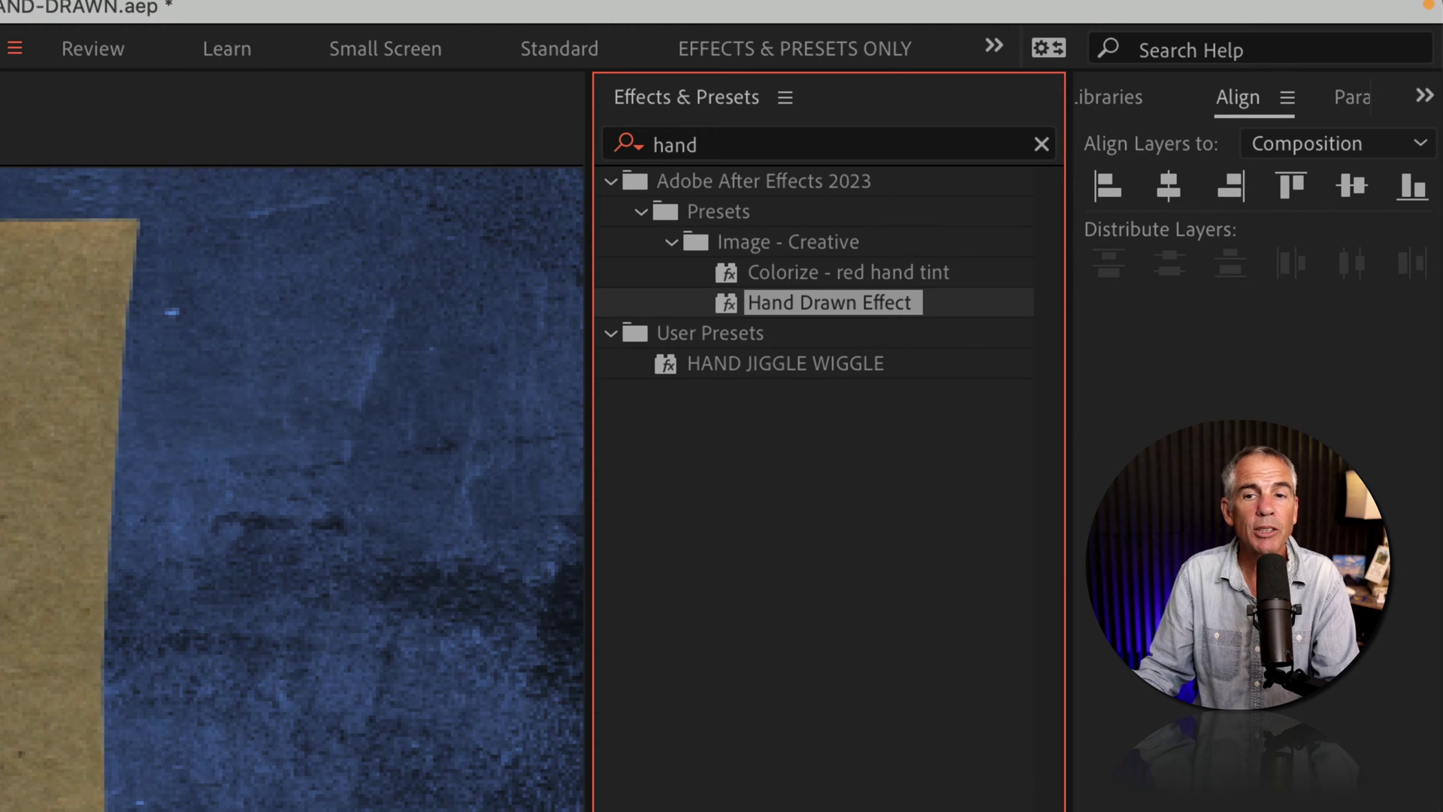
{"action": "double_click", "coordinate": [801, 304]}
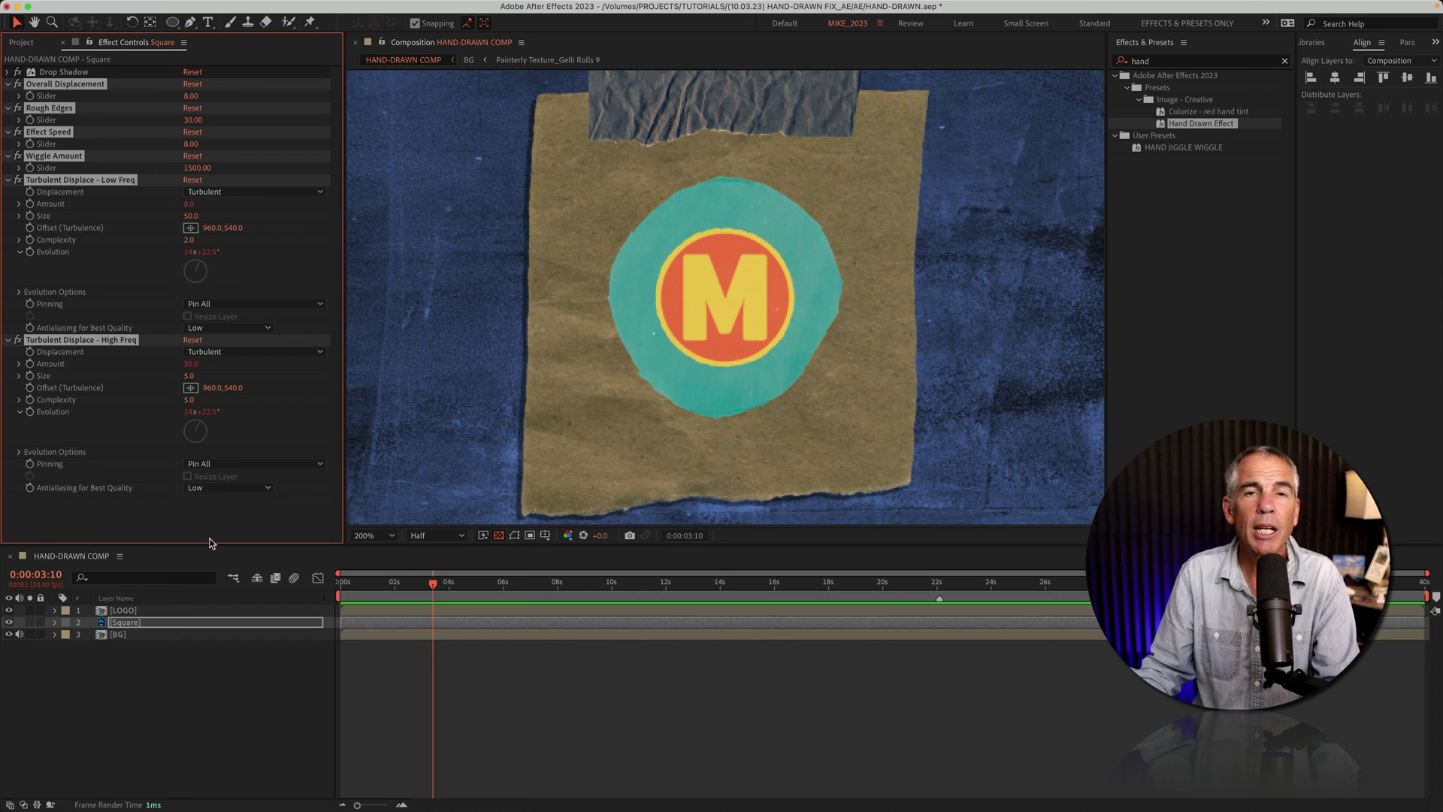
- Move the playhead past 22 s and expand both Turbulent Displace effects to read Evolution 94x+97.5°
{"action": "left_click", "coordinate": [744, 594]}
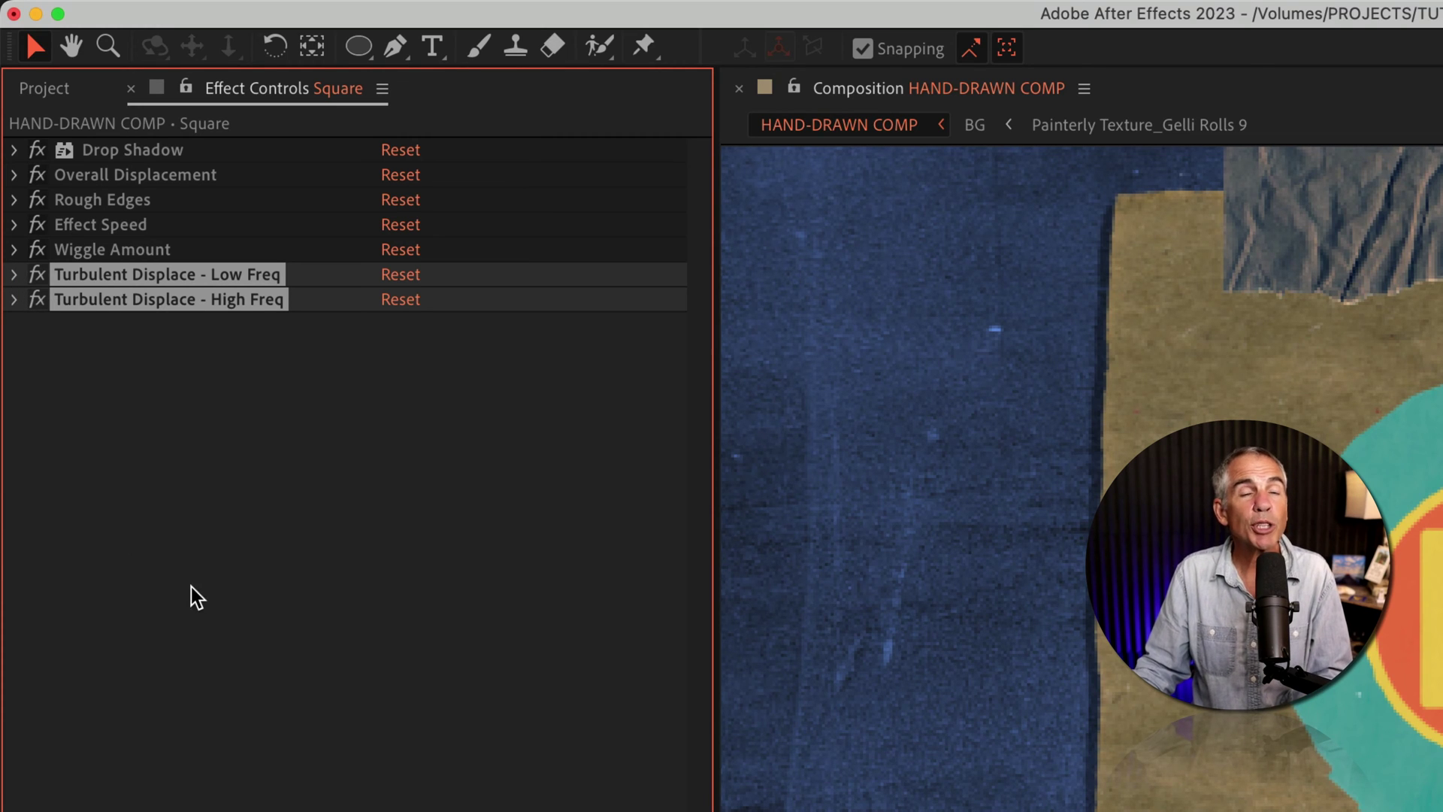
{"action": "left_click", "coordinate": [15, 275]}
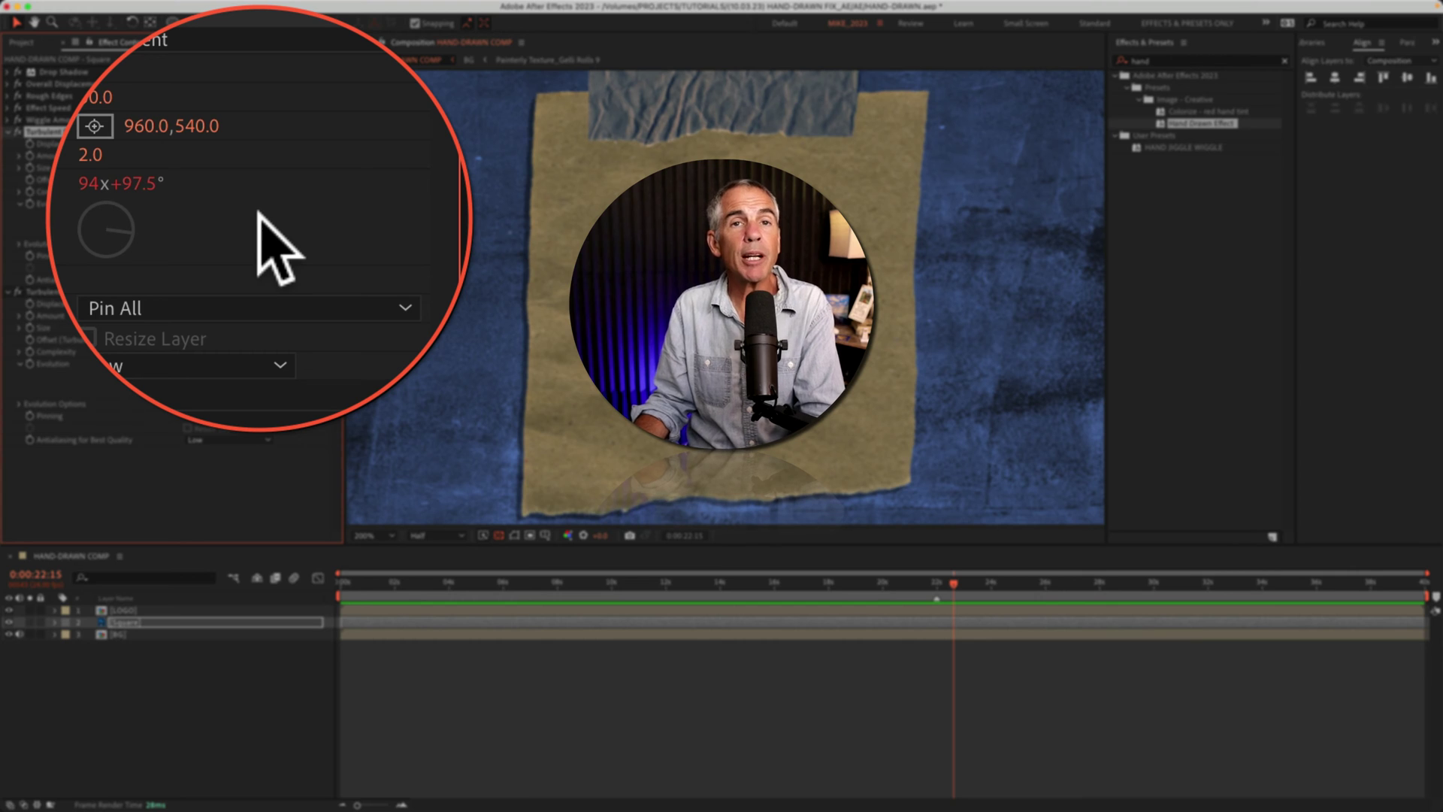
- Reveal the Square layer's expressions and inspect the Low Freq Evolution line time*Wiggle Amount
{"action": "key", "text": "e"}
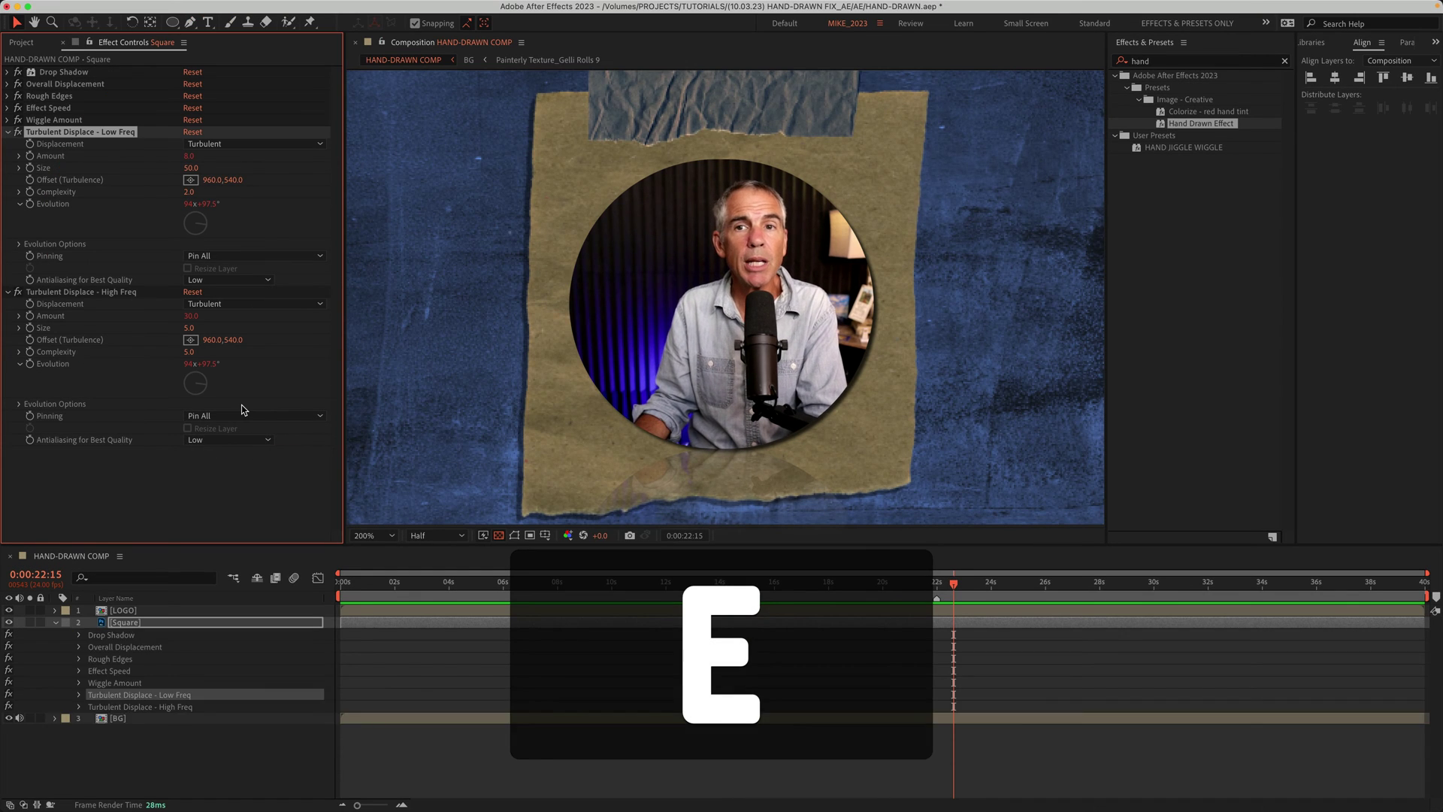
{"action": "key", "text": "e"}
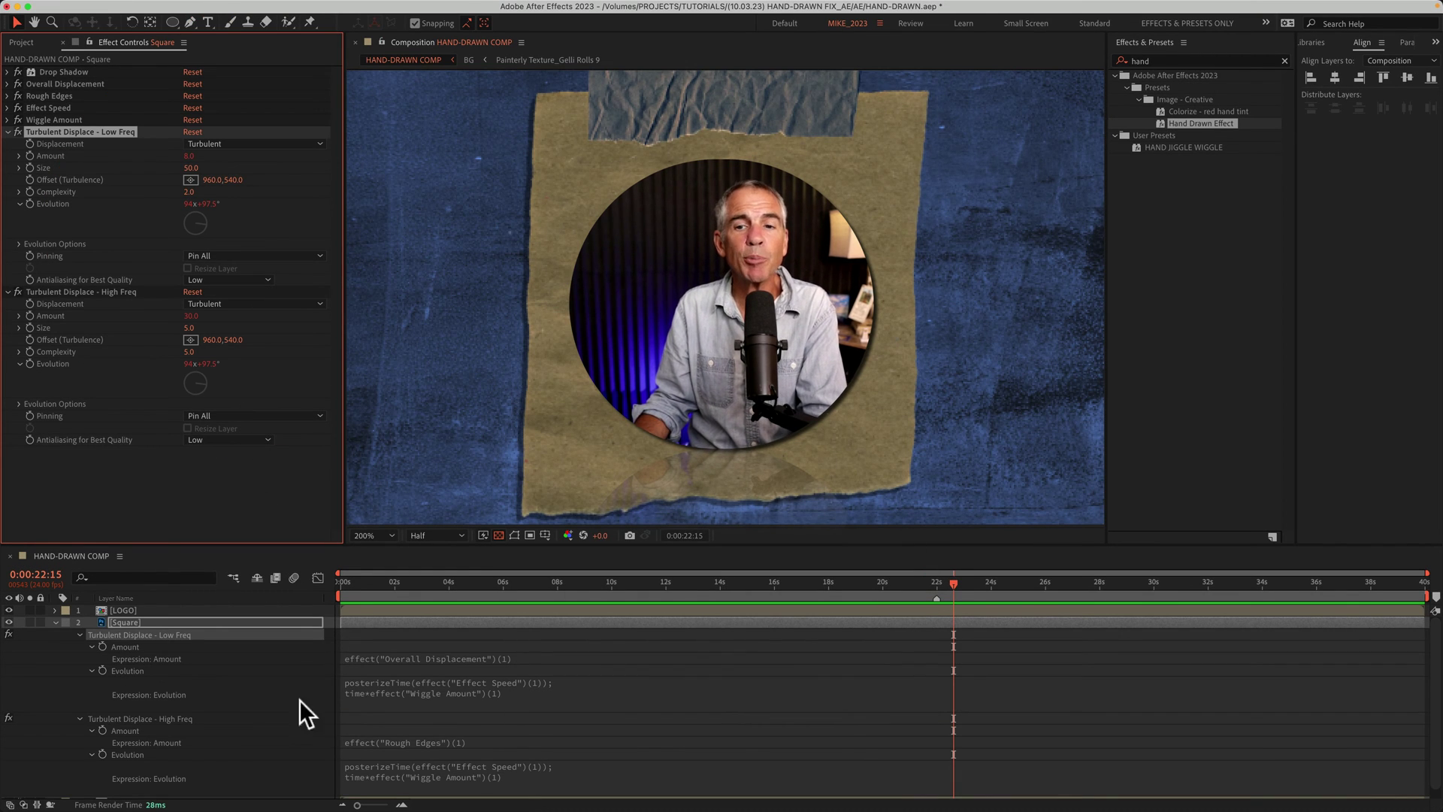
{"action": "left_click", "coordinate": [126, 671]}
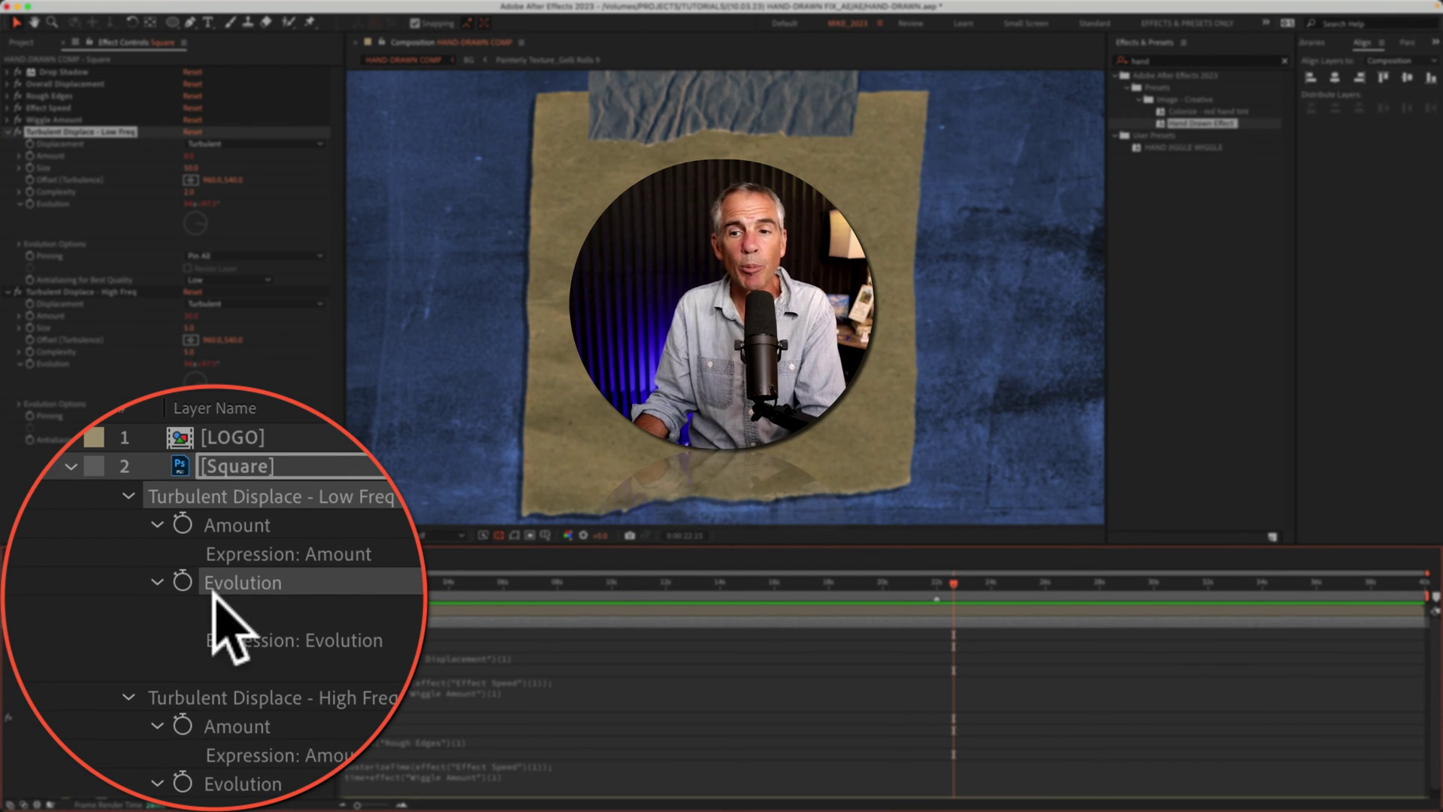
{"action": "left_click", "coordinate": [564, 706]}
{"action": "left_click_drag", "start_coordinate": [546, 707], "coordinate": [372, 704]}
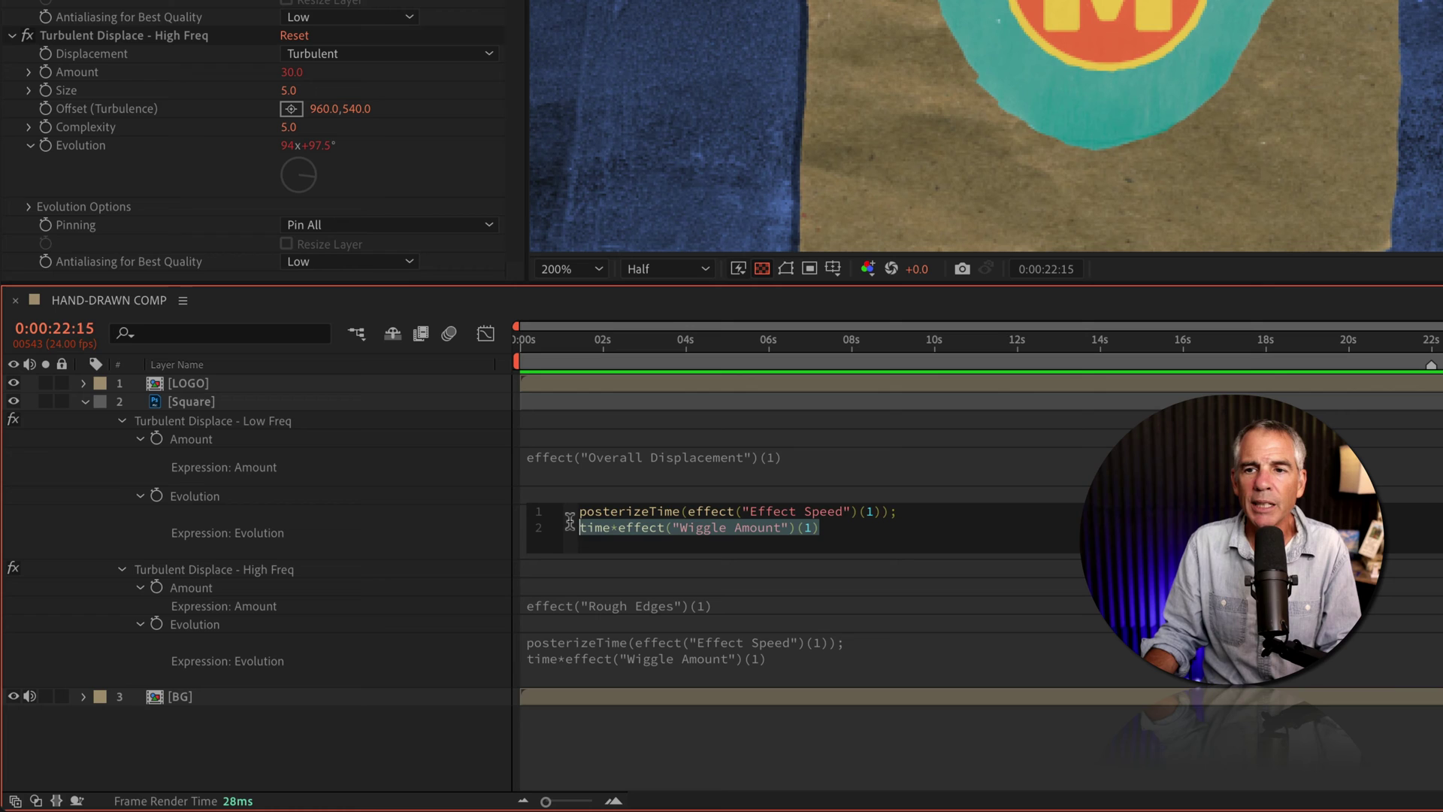
{"action": "left_click", "coordinate": [842, 526]}
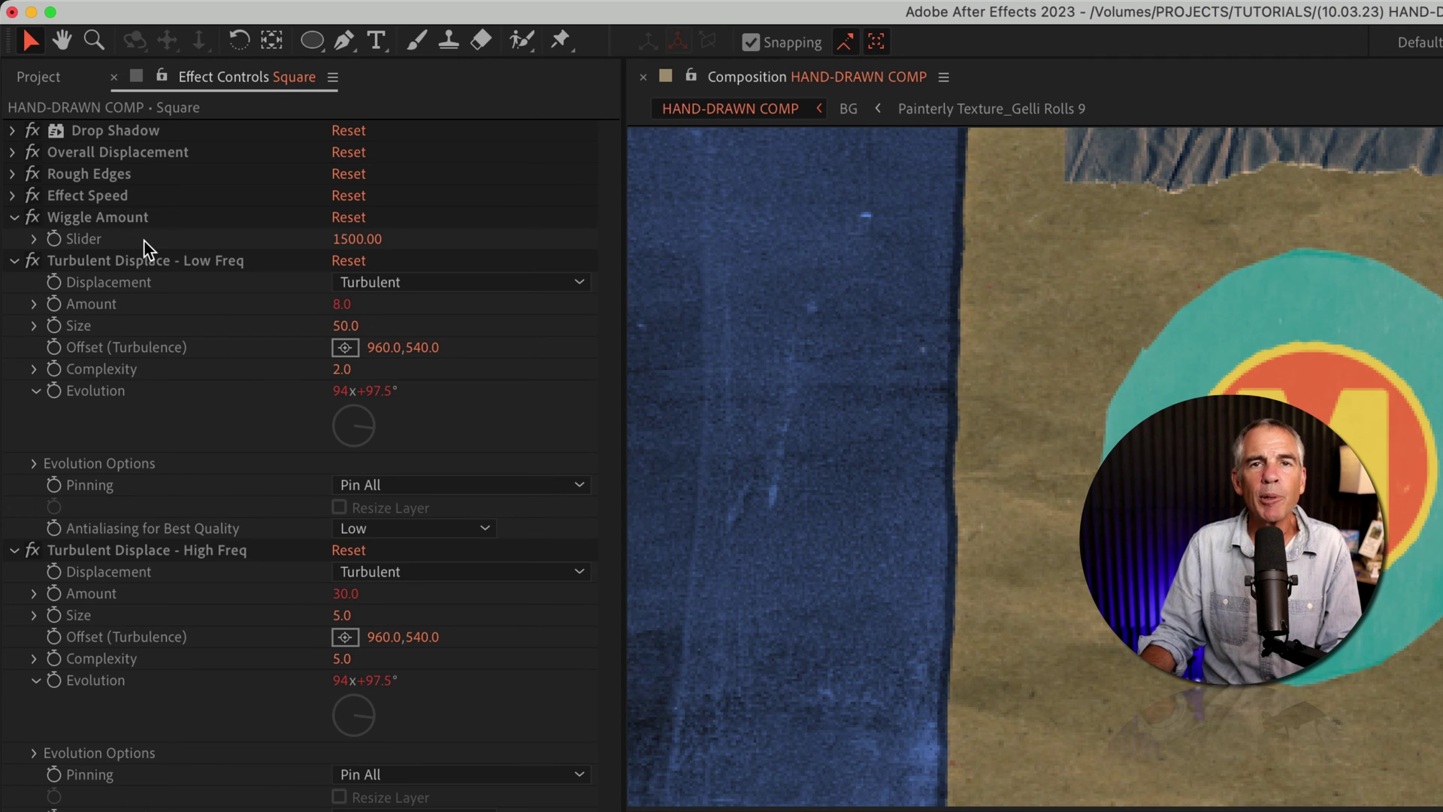
- Enter 1 in the Low Freq Evolution revolutions field in Effect Controls
{"action": "left_click", "coordinate": [186, 101]}
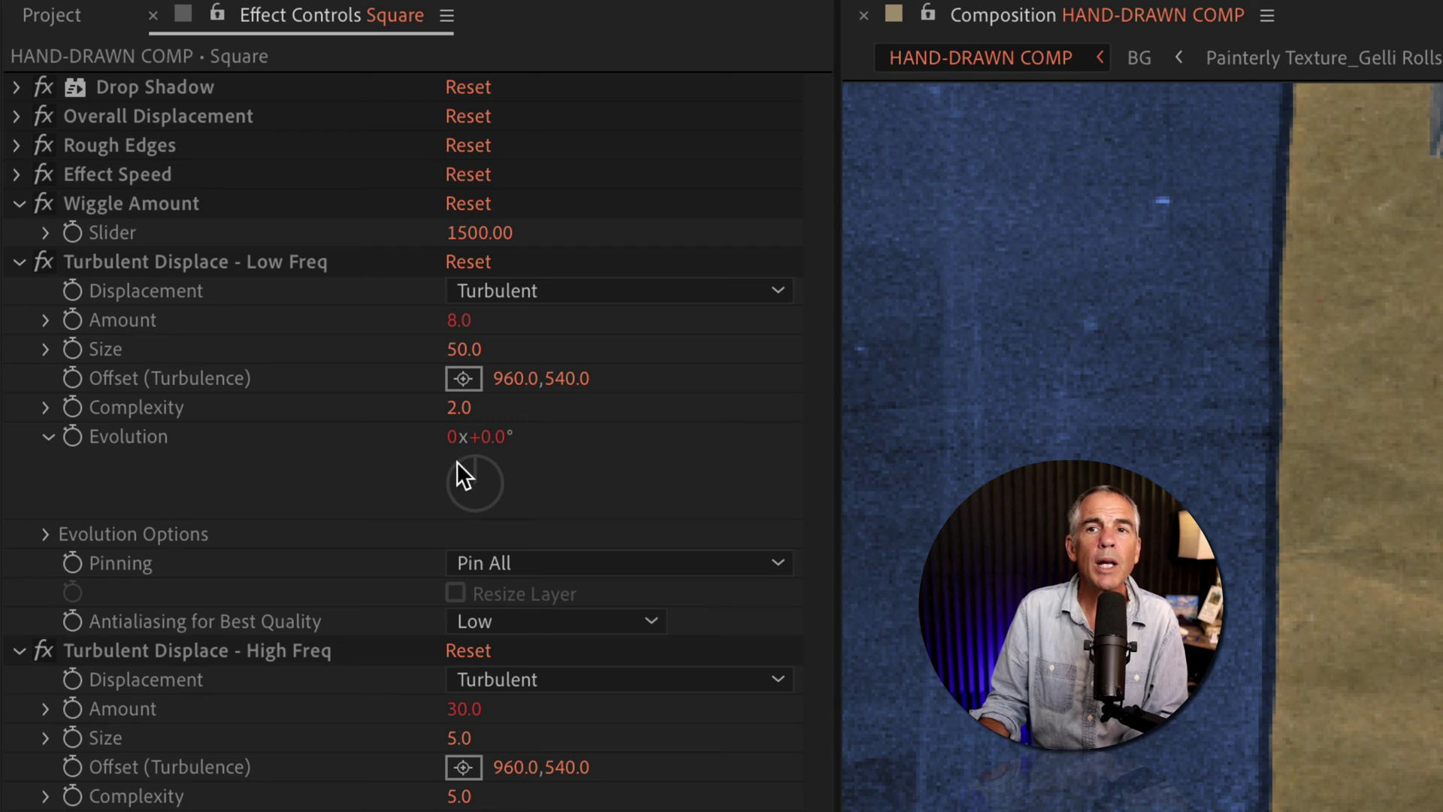
{"action": "left_click", "coordinate": [185, 378]}
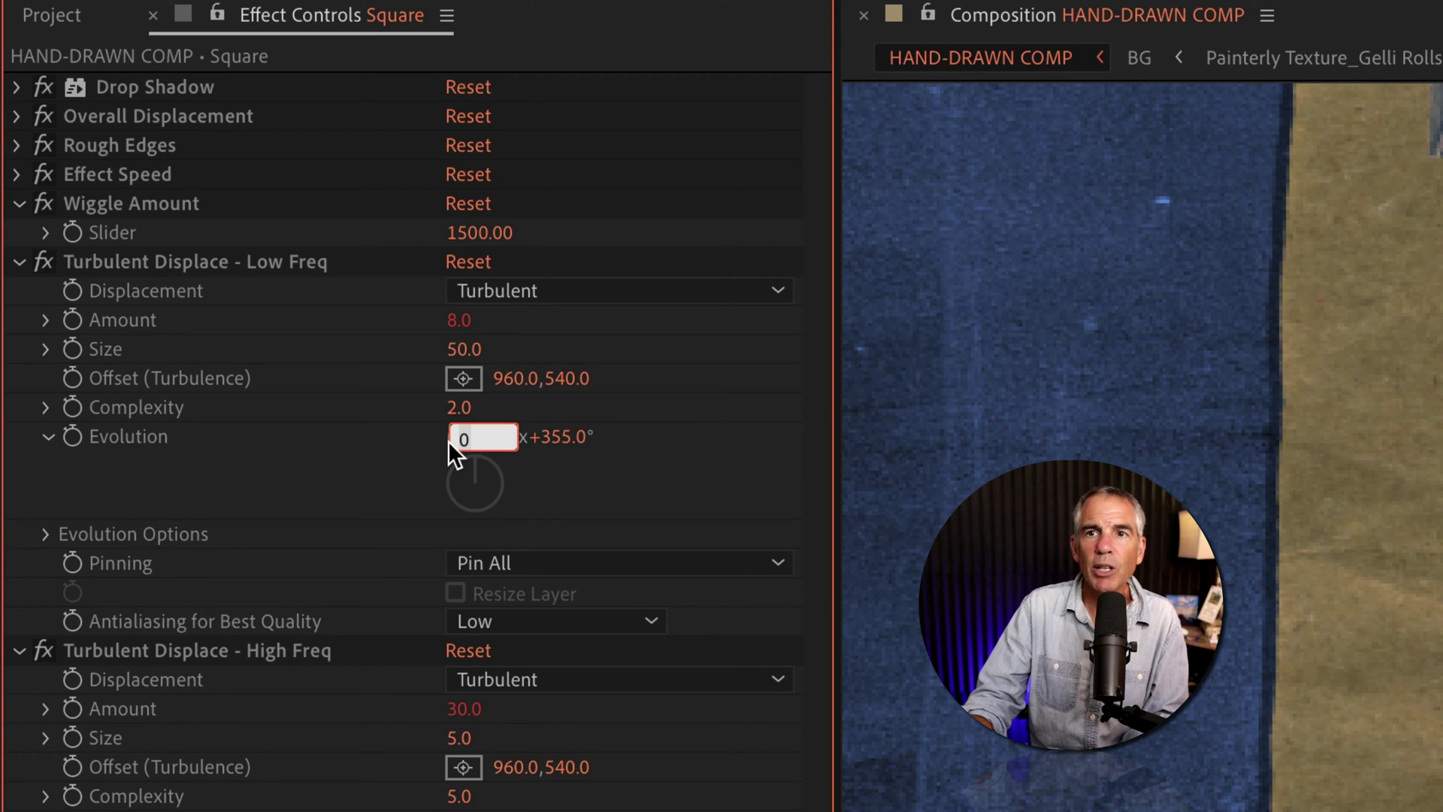
{"action": "type", "text": "1"}
{"action": "left_click", "coordinate": [376, 259]}
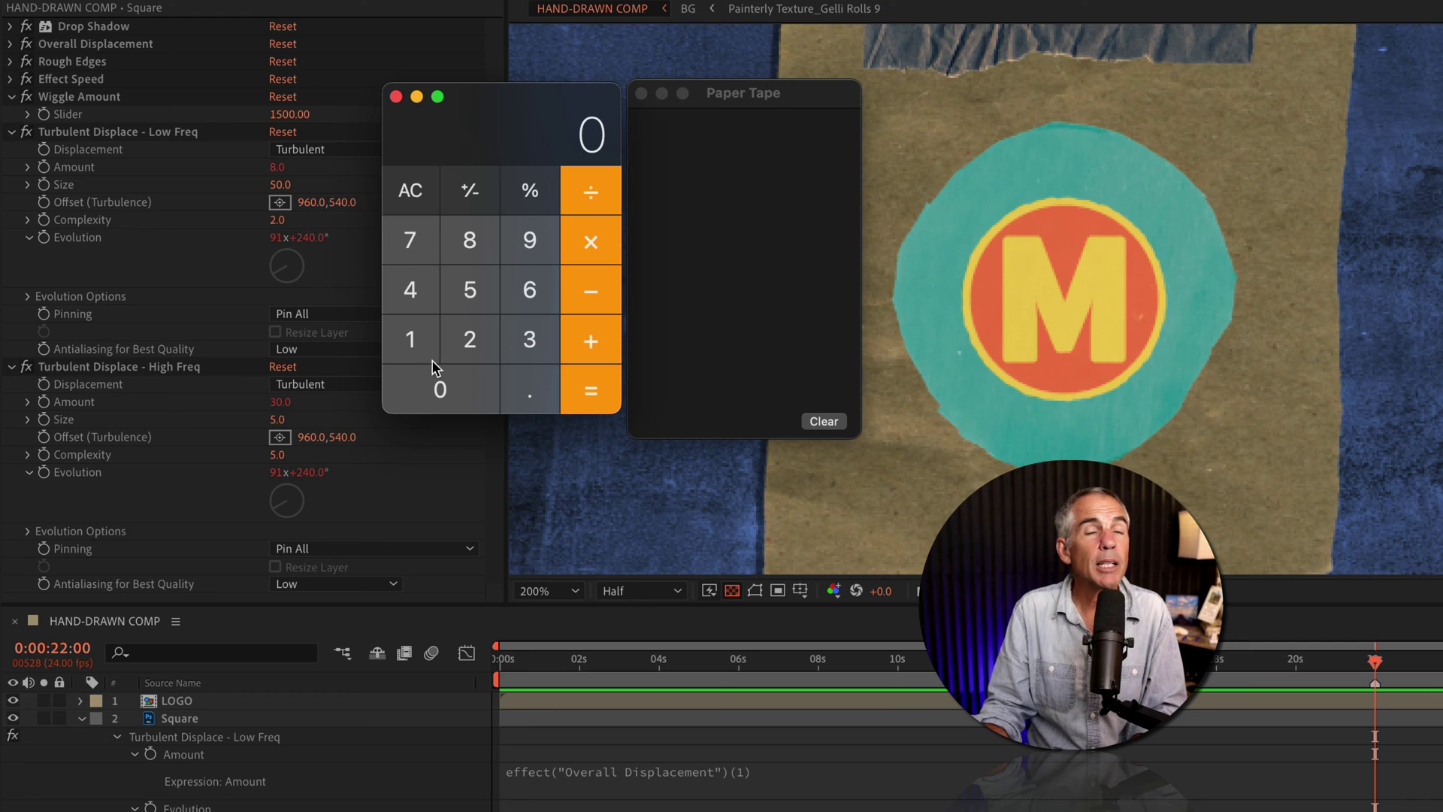
- Multiply 1500 by 22 in Calculator to get 33000
{"action": "left_click", "coordinate": [424, 345]}
{"action": "left_click", "coordinate": [468, 292]}
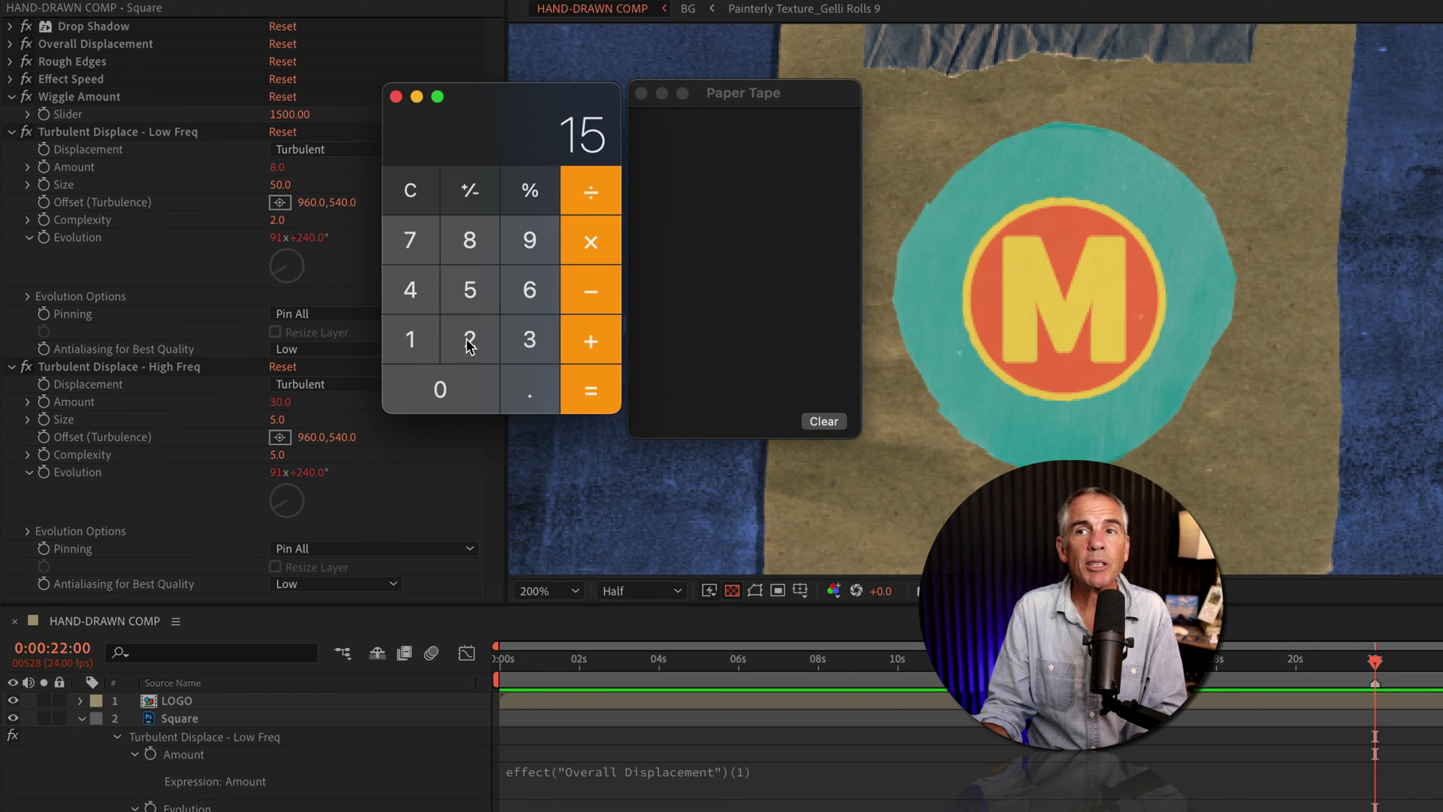
{"action": "left_click", "coordinate": [449, 382]}
{"action": "left_click", "coordinate": [450, 382]}
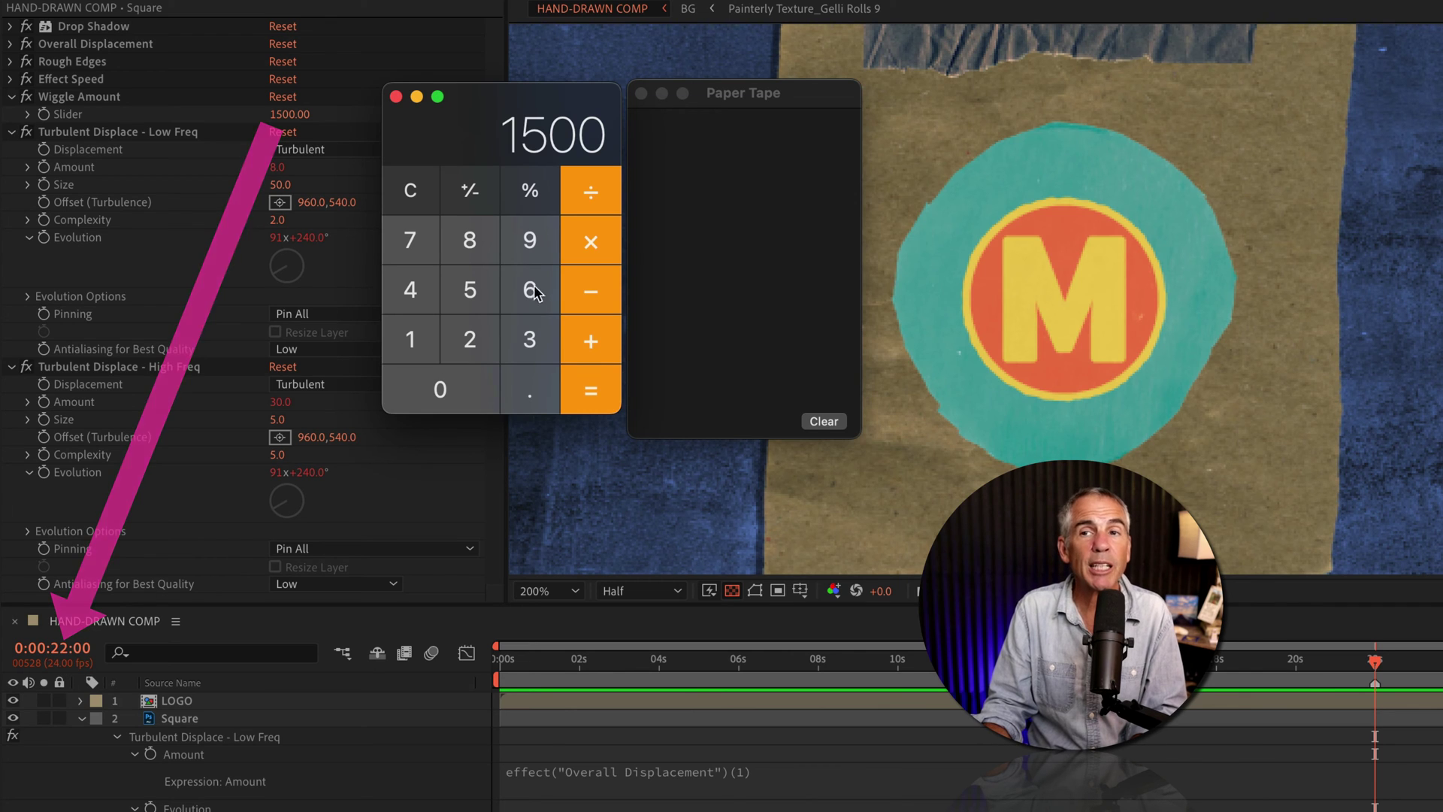
{"action": "left_click", "coordinate": [589, 237]}
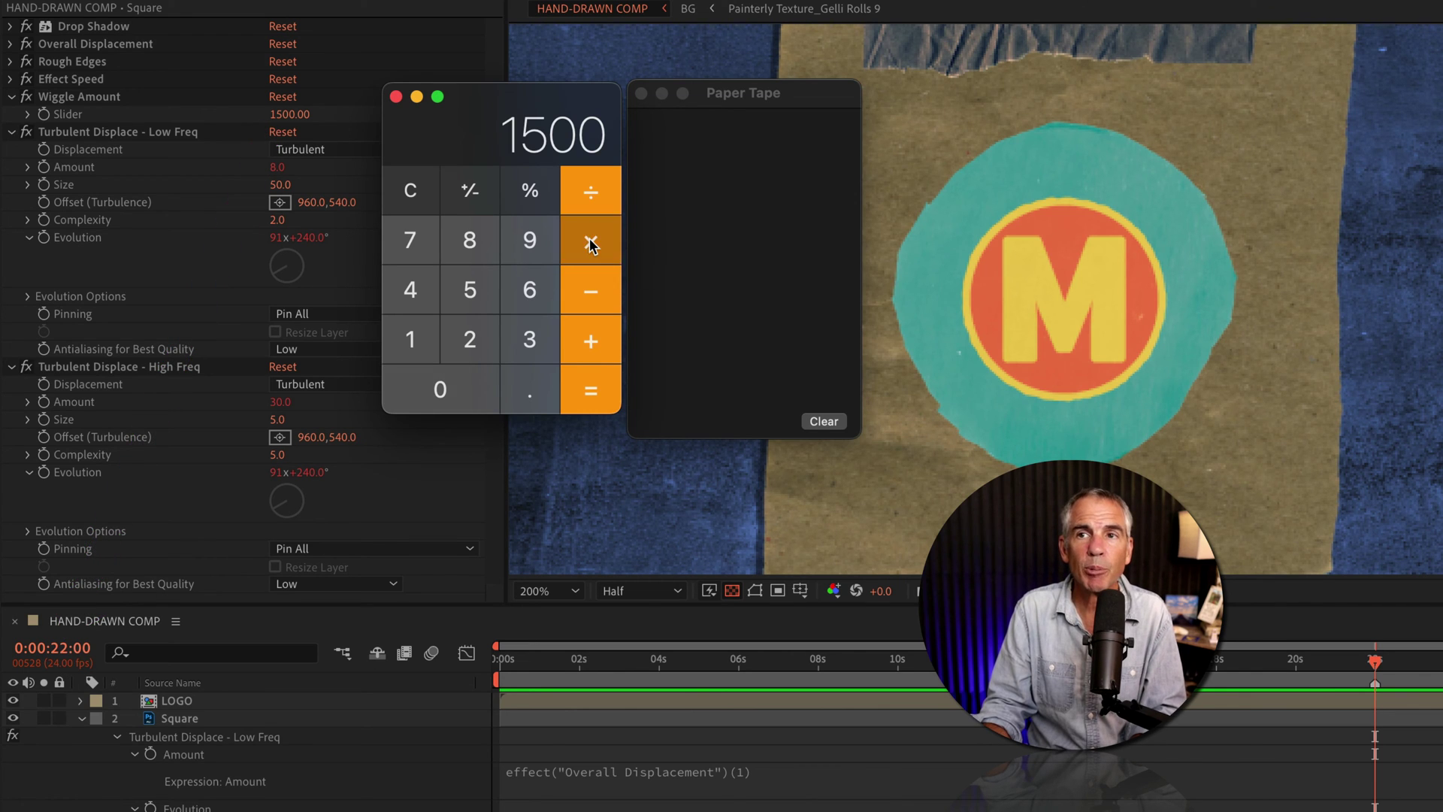
{"action": "left_click", "coordinate": [477, 344]}
{"action": "left_click", "coordinate": [476, 344]}
{"action": "left_click", "coordinate": [587, 388]}
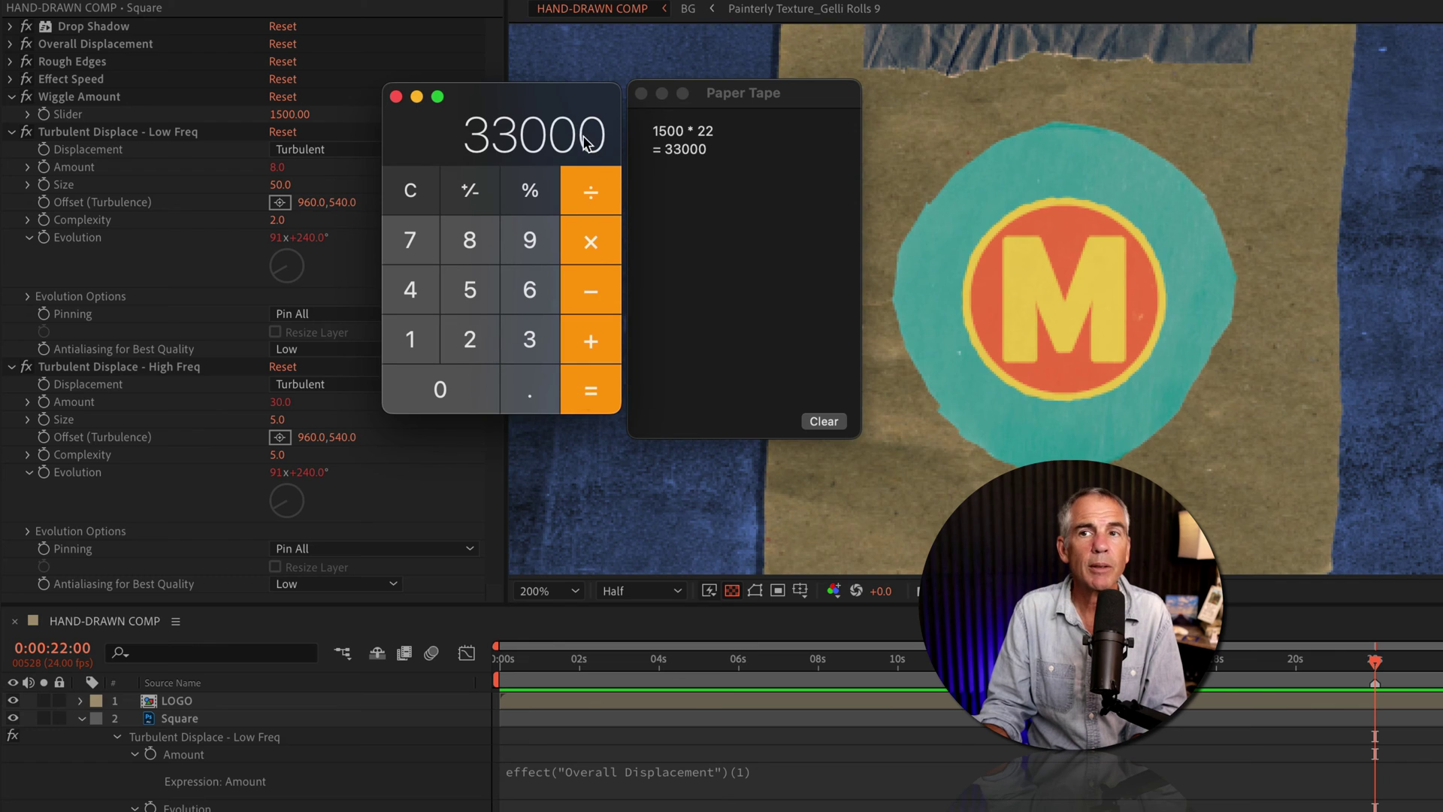
- Divide 33000 by 360 to get about 91.67 revolutions
{"action": "left_click", "coordinate": [589, 191]}
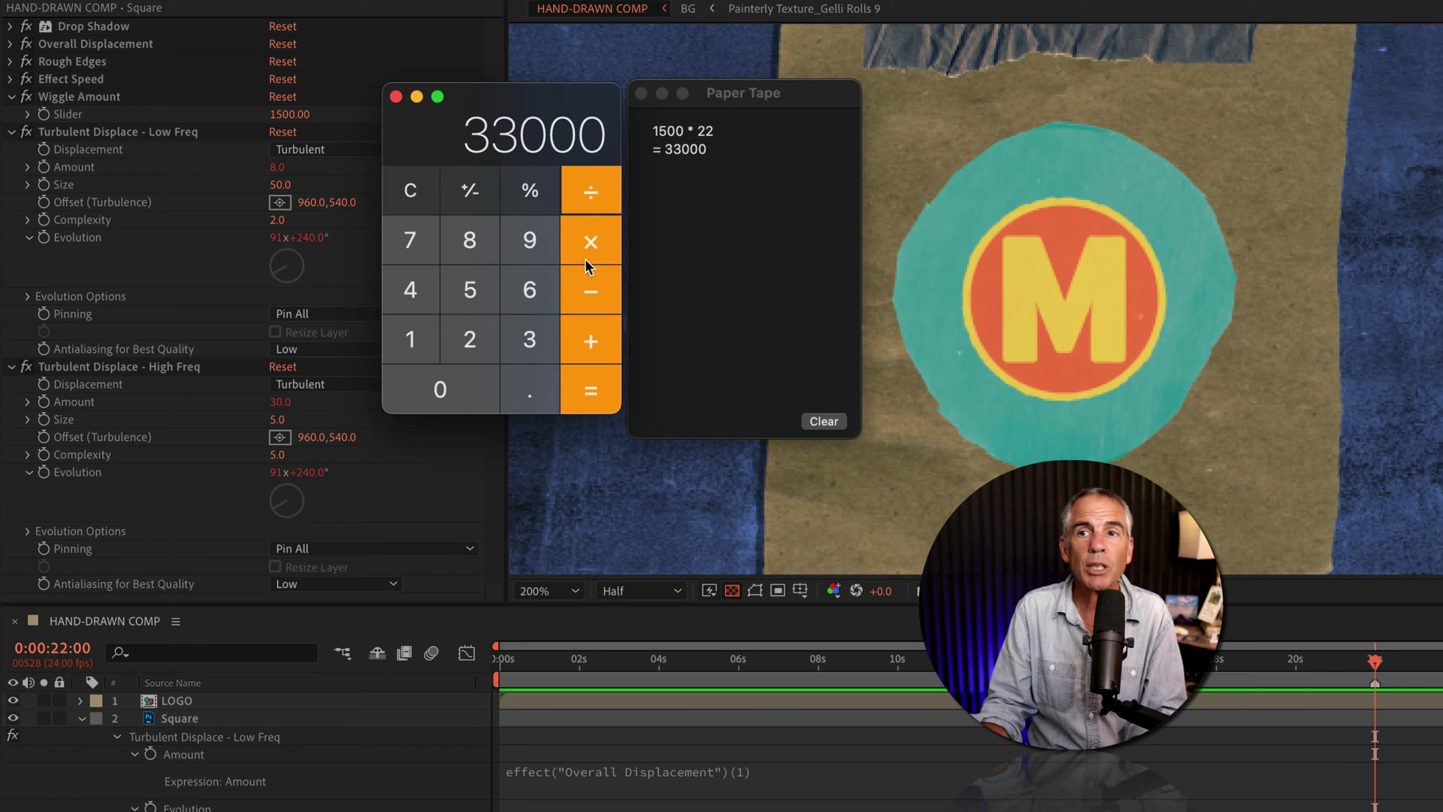
{"action": "left_click", "coordinate": [526, 335]}
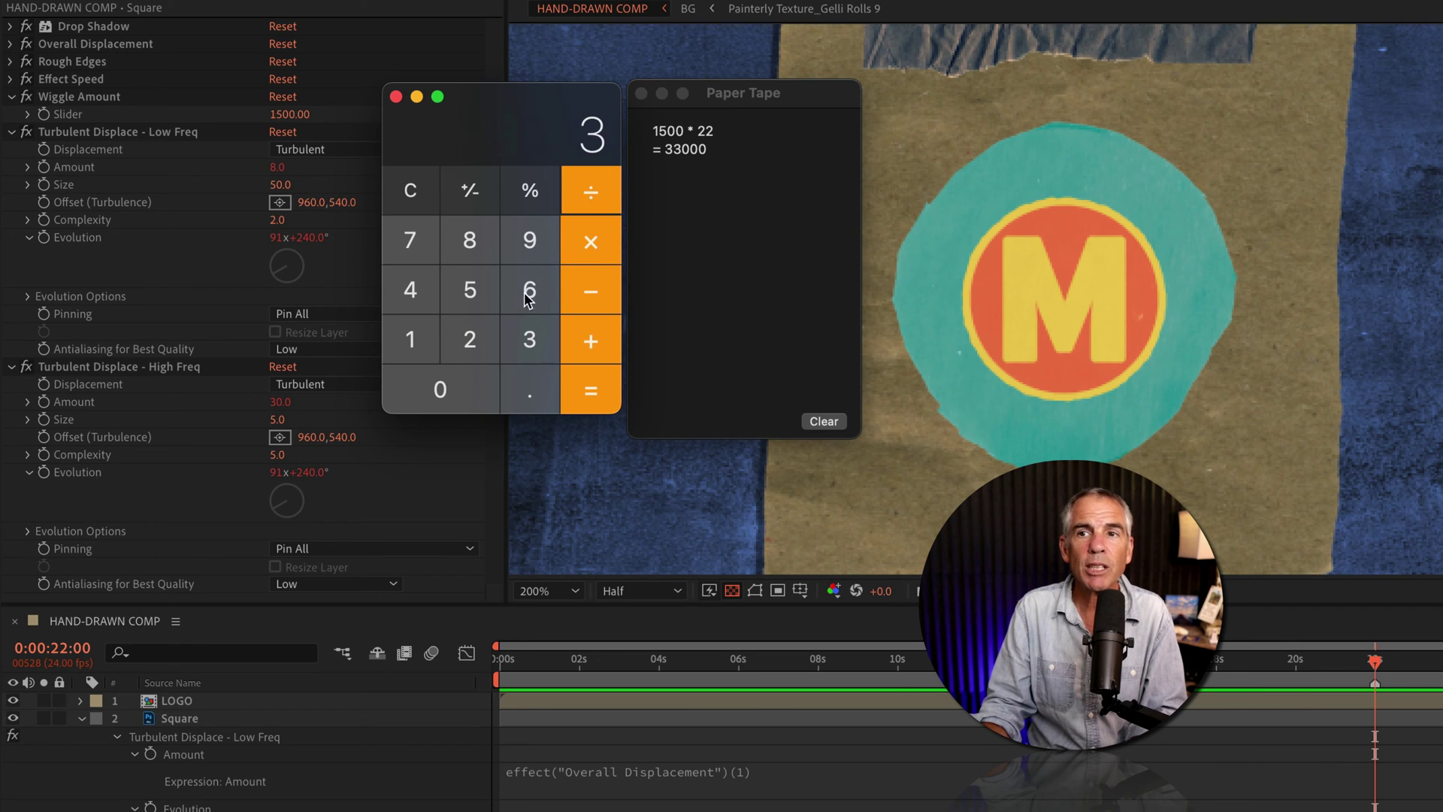
{"action": "left_click", "coordinate": [529, 291]}
{"action": "left_click", "coordinate": [442, 390]}
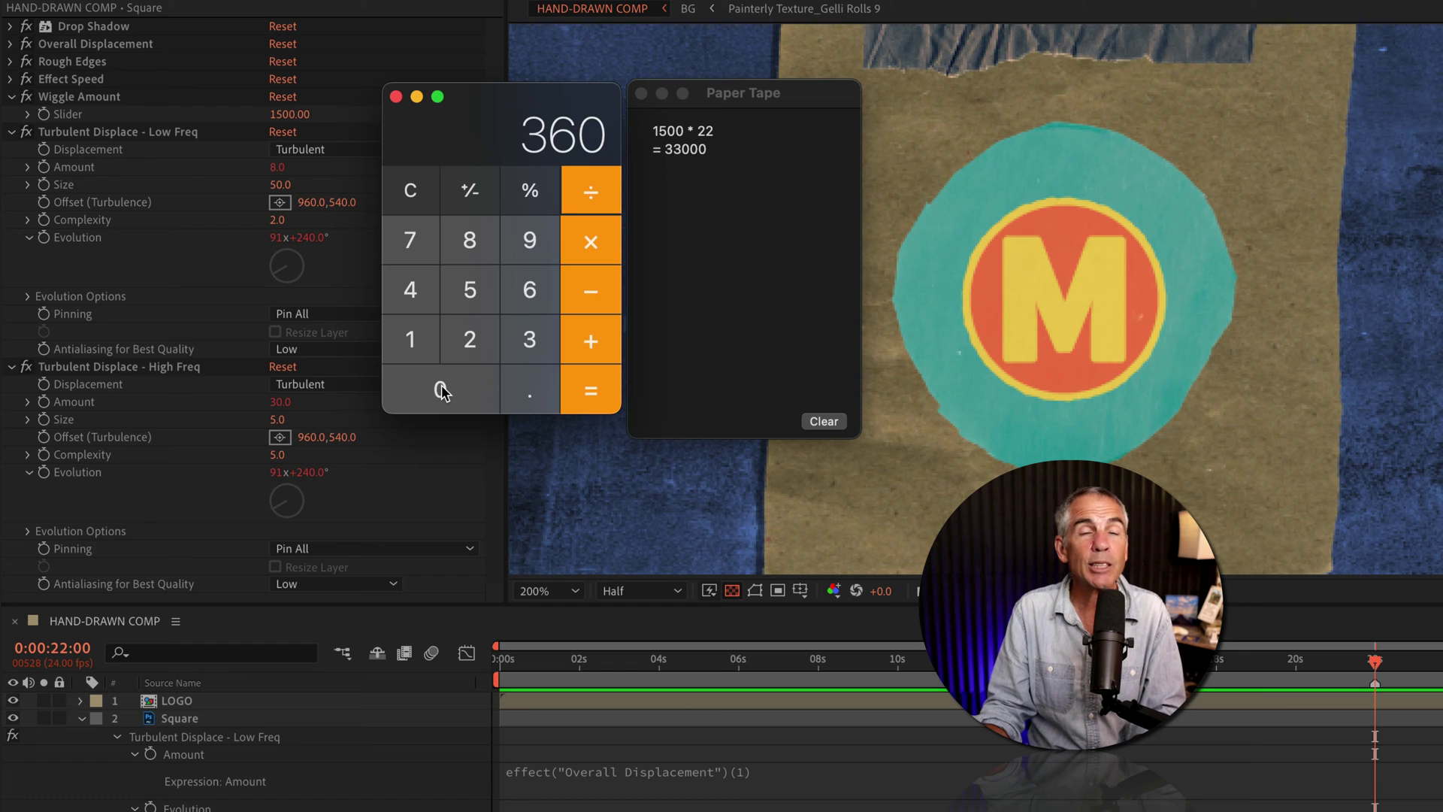
{"action": "left_click", "coordinate": [591, 390]}
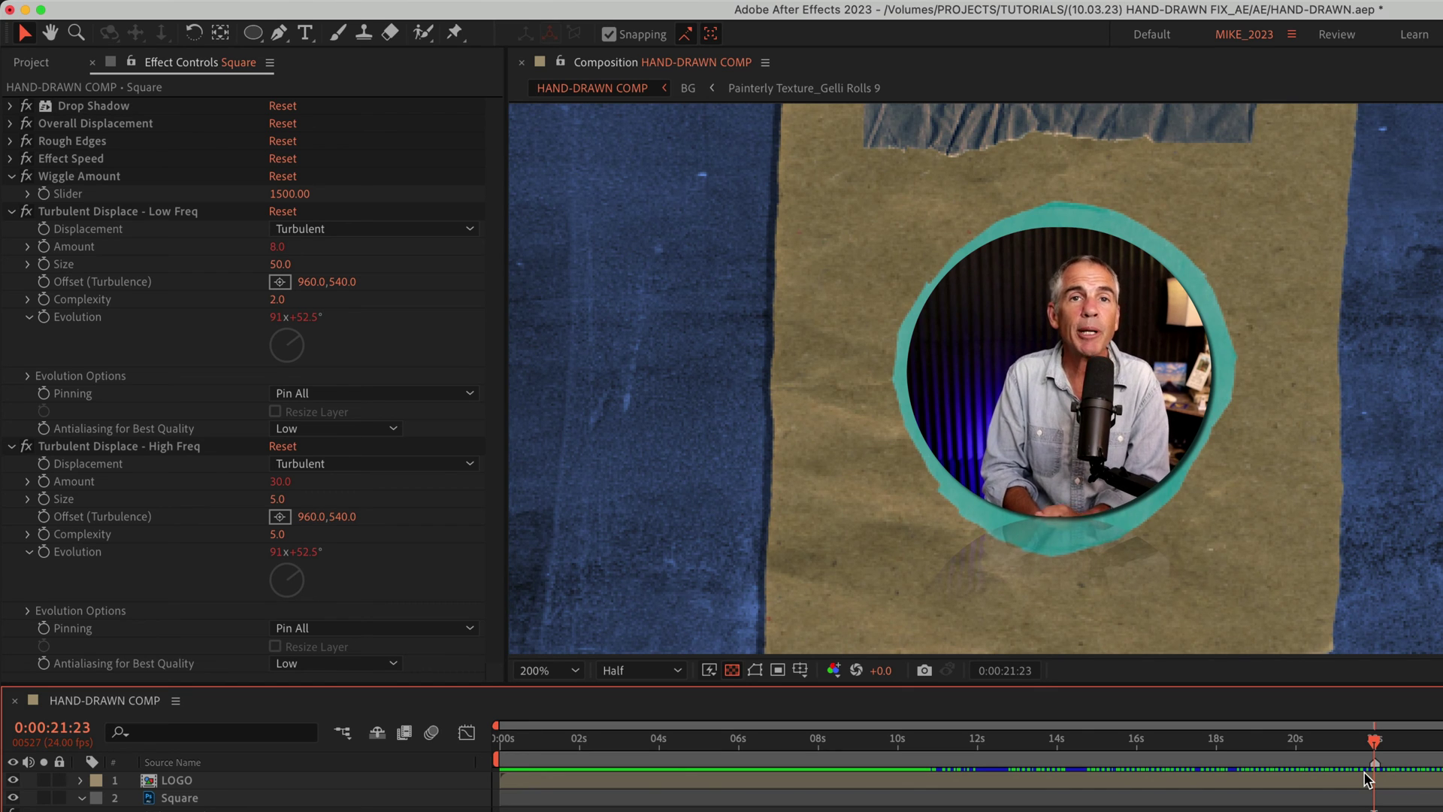
- Set the Wiggle Amount slider to 1000, then 4000, comparing the Evolution readouts
{"action": "left_click", "coordinate": [289, 194]}
{"action": "type", "text": "1500"}
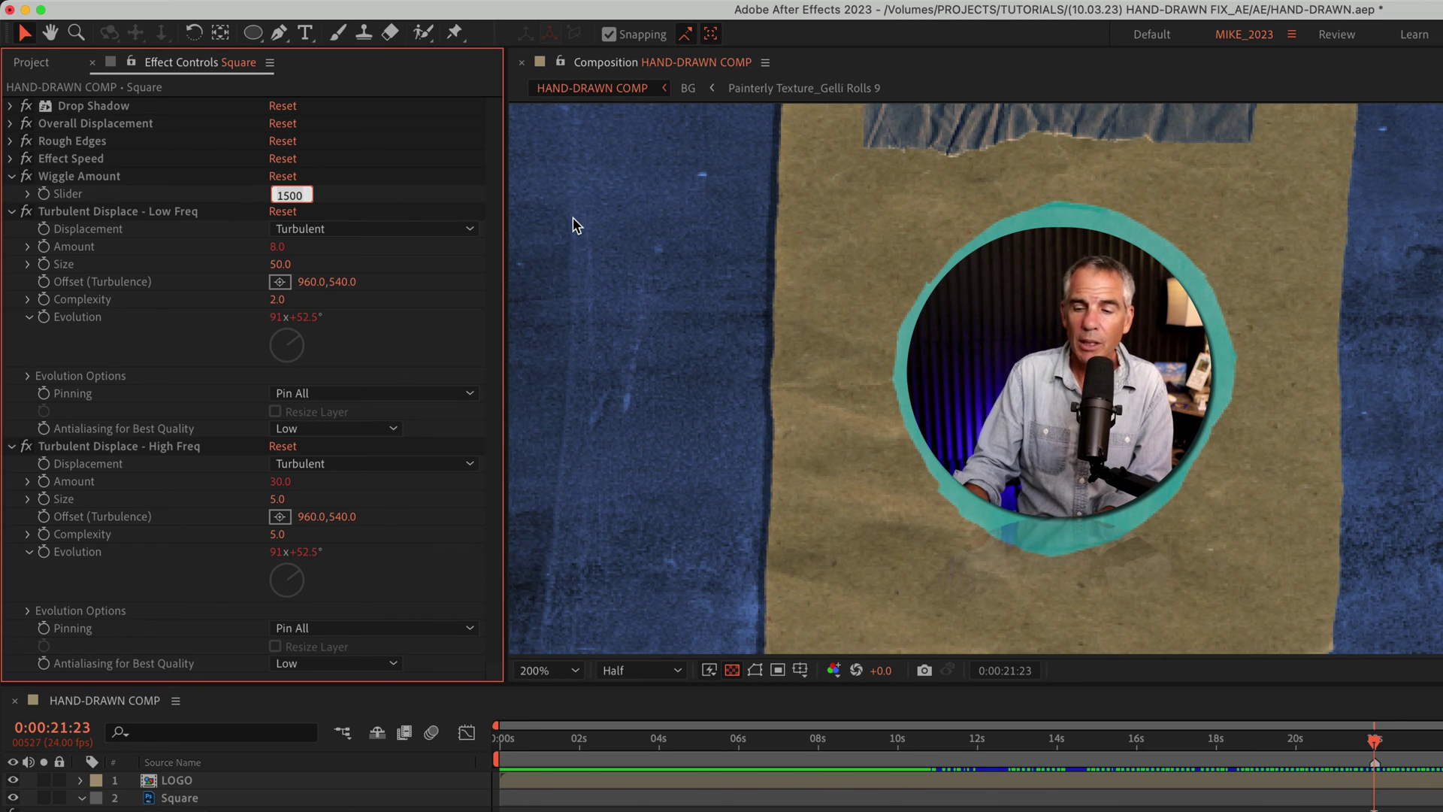
{"action": "type", "text": "1"}
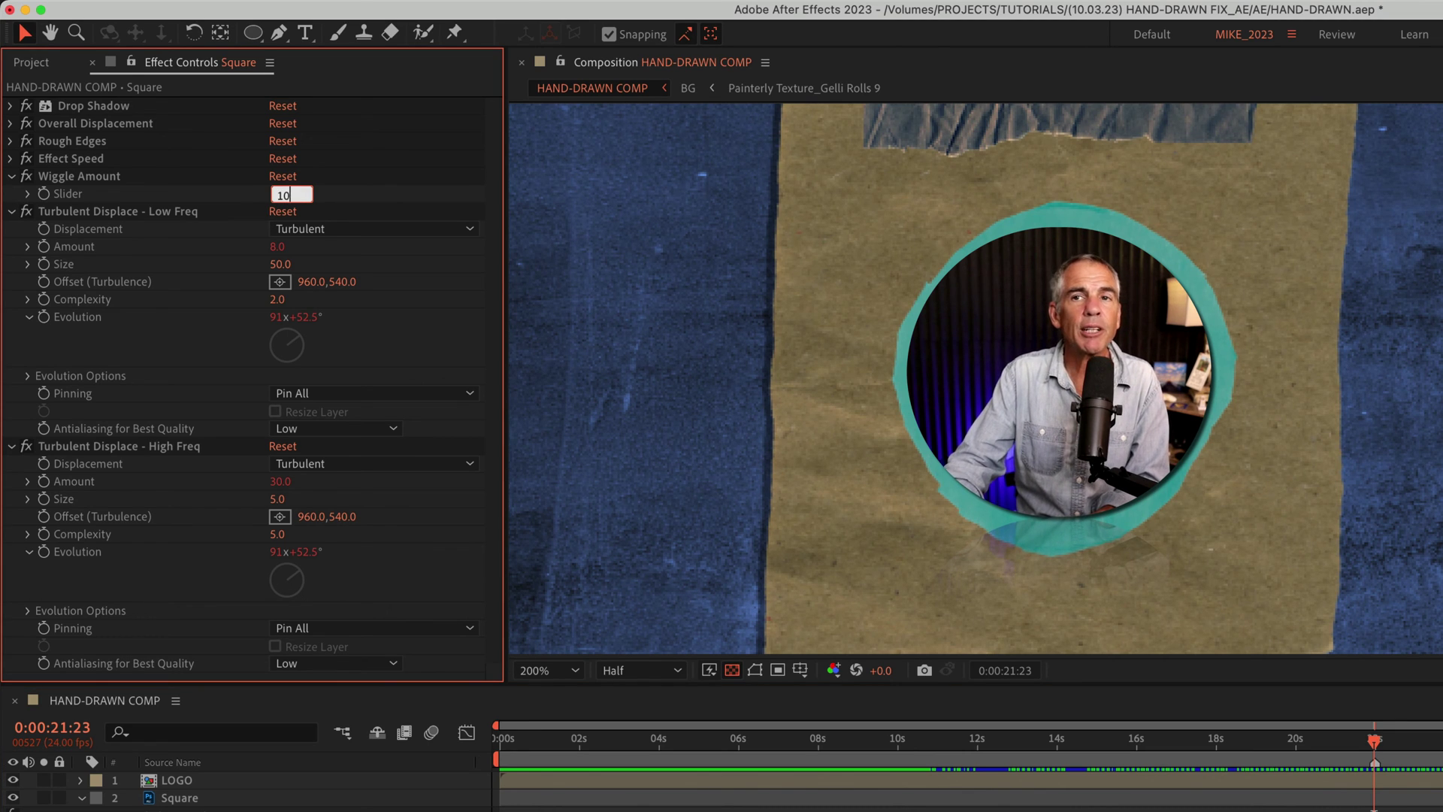
{"action": "key", "text": "Return"}
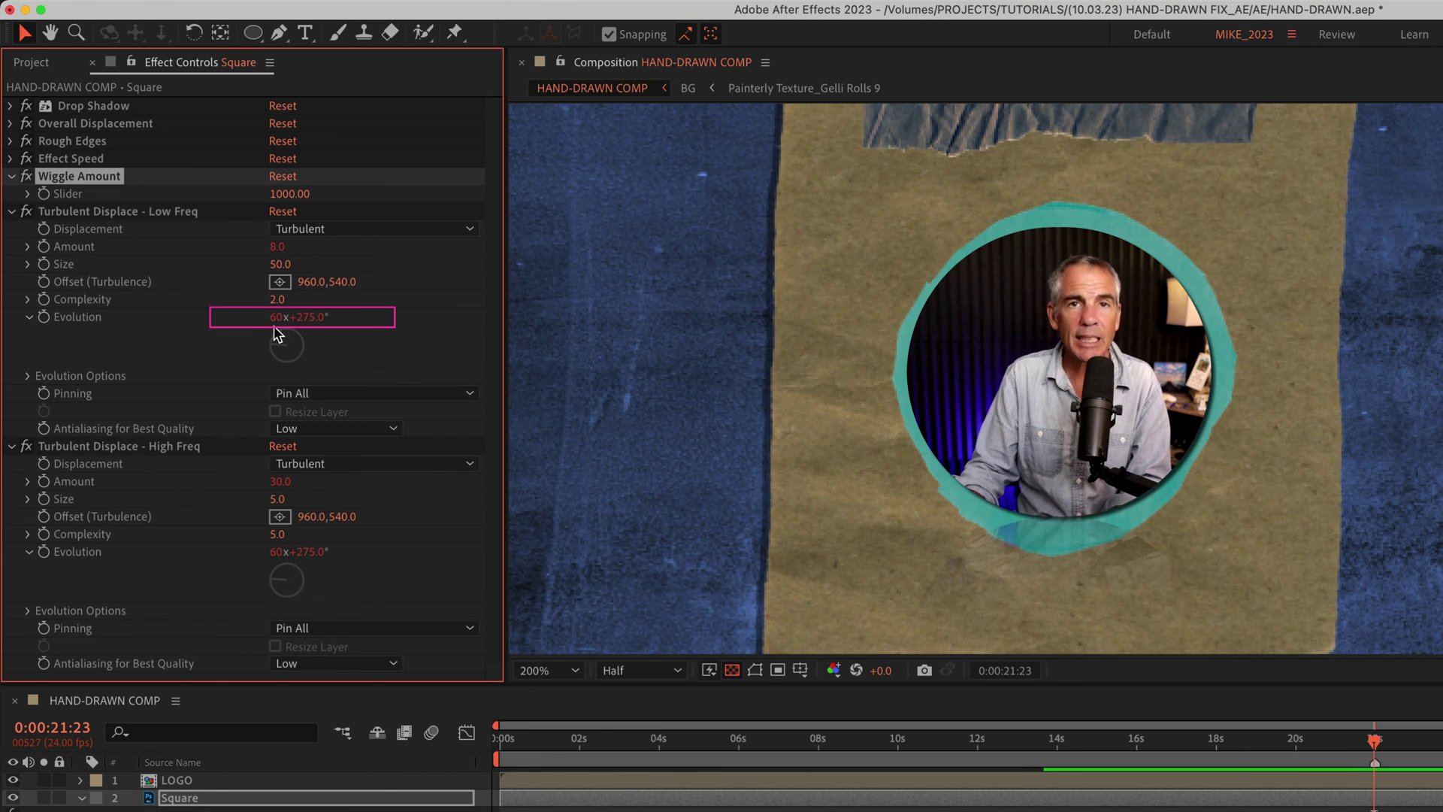
{"action": "left_click", "coordinate": [289, 194]}
{"action": "type", "text": "4000"}
{"action": "key", "text": "Return"}
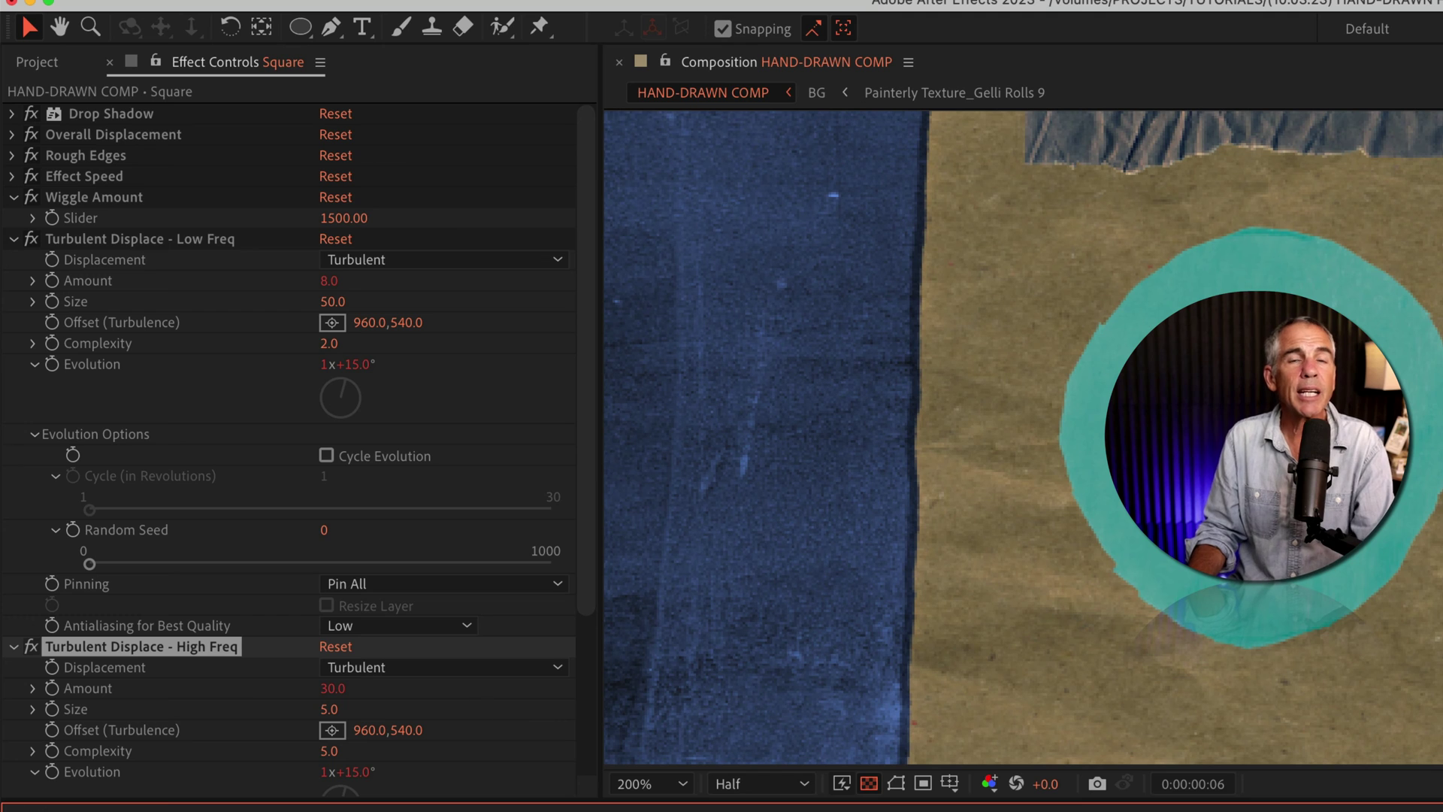
- Test deleting the Low Freq Evolution expression, then select %32768 in the forum answer
{"action": "left_click", "coordinate": [93, 198]}
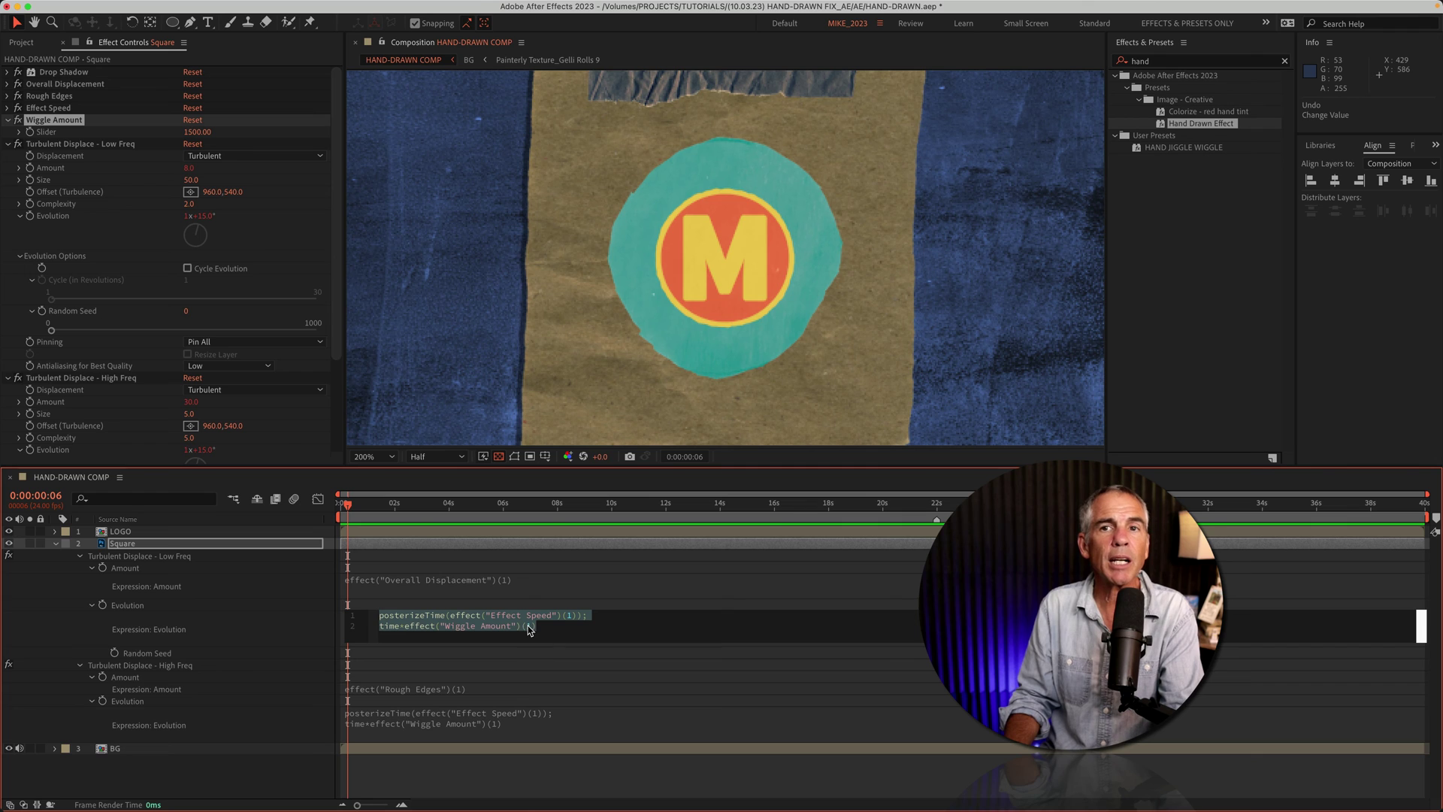
{"action": "key", "text": "BackSpace"}
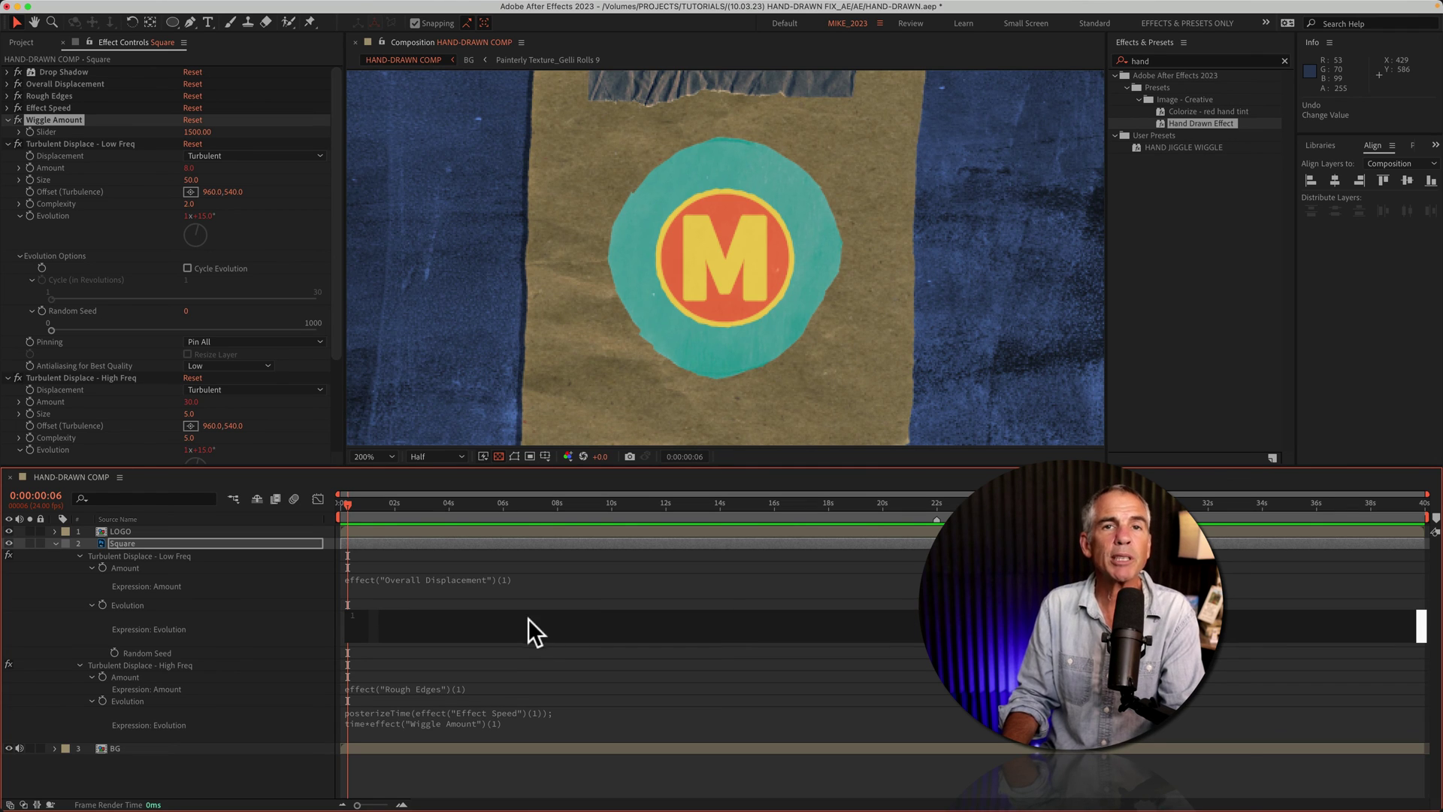
{"action": "left_click", "coordinate": [42, 311], "text": "alt"}
{"action": "left_click", "coordinate": [52, 378]}
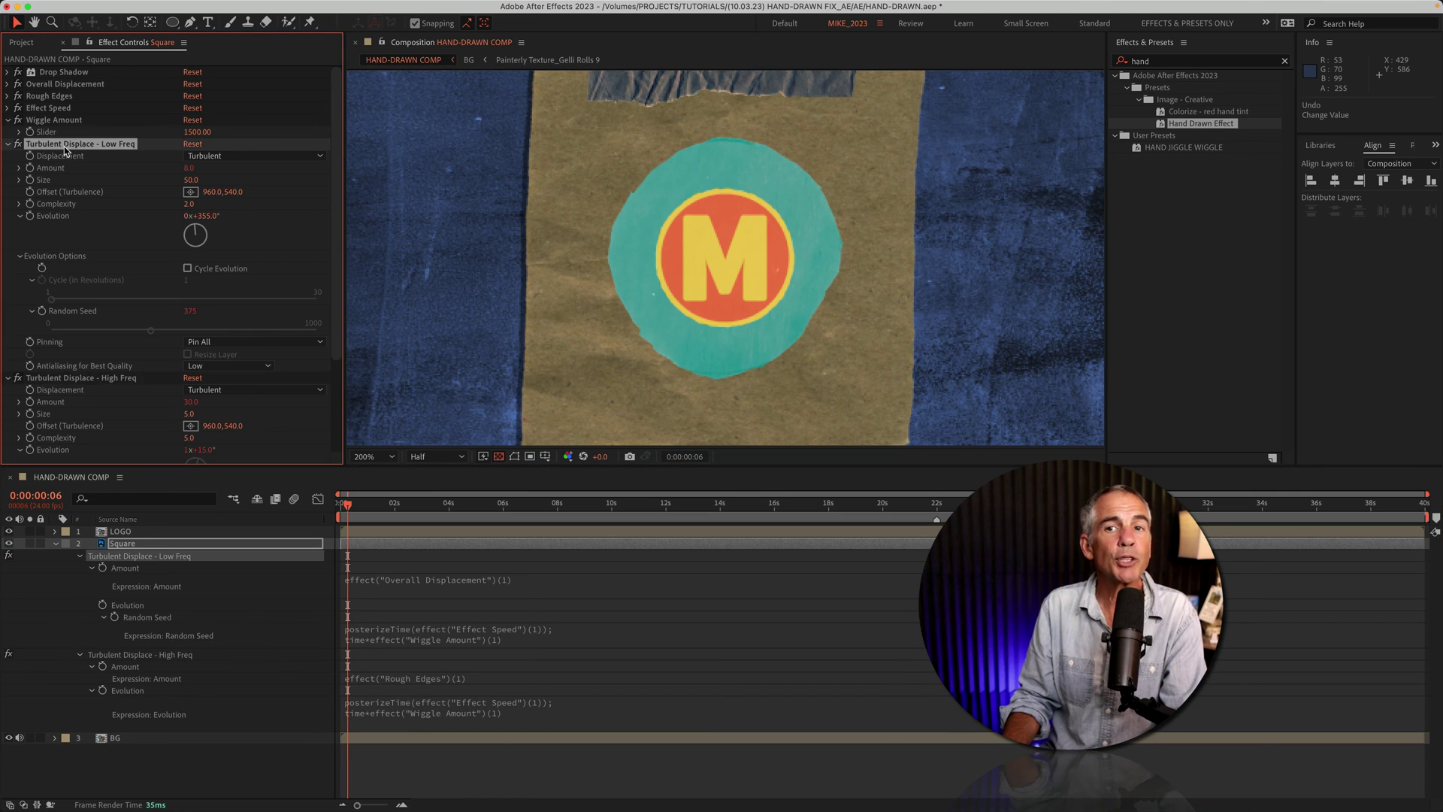
{"action": "left_click", "coordinate": [53, 144]}
{"action": "left_click", "coordinate": [53, 378]}
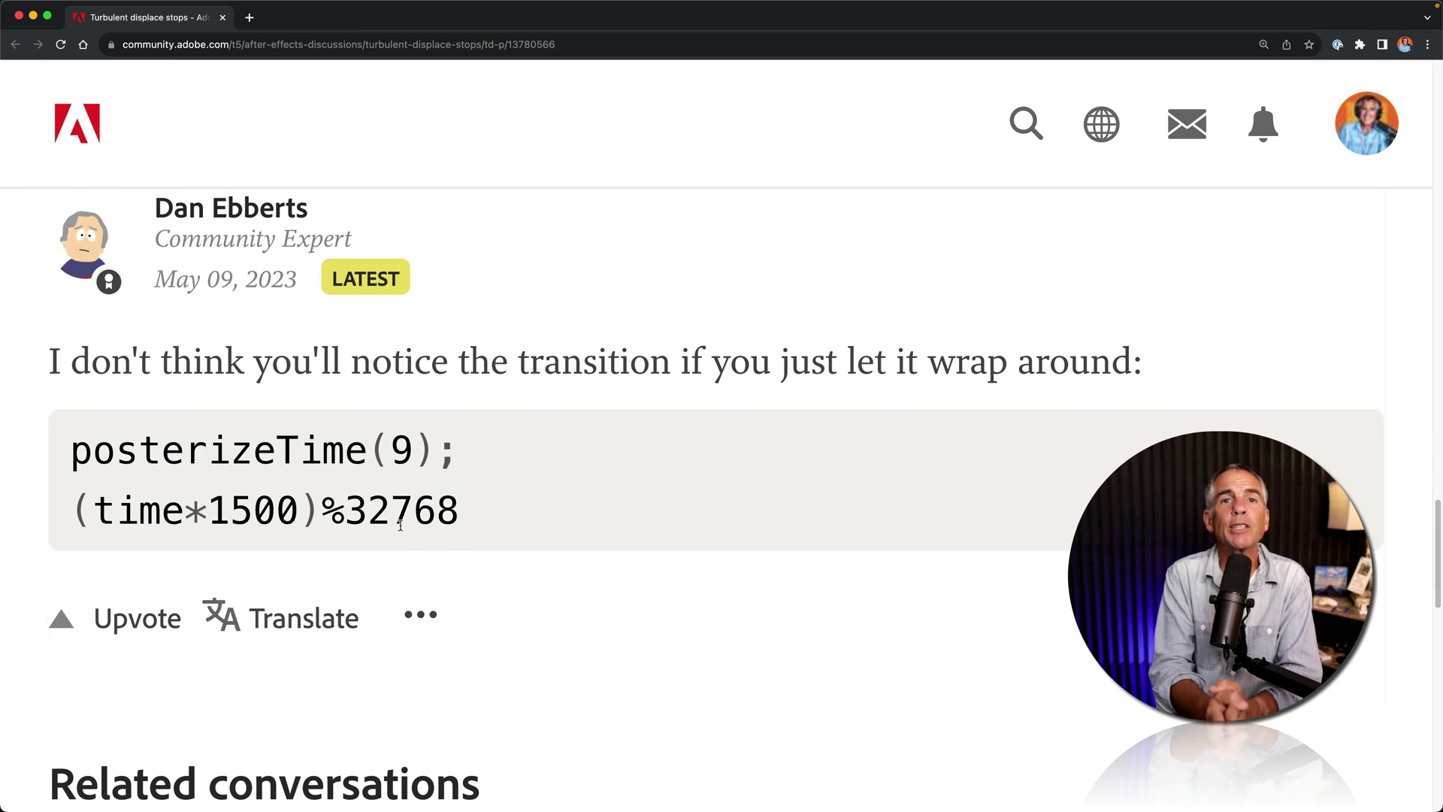
{"action": "left_click_drag", "start_coordinate": [321, 511], "coordinate": [458, 512]}
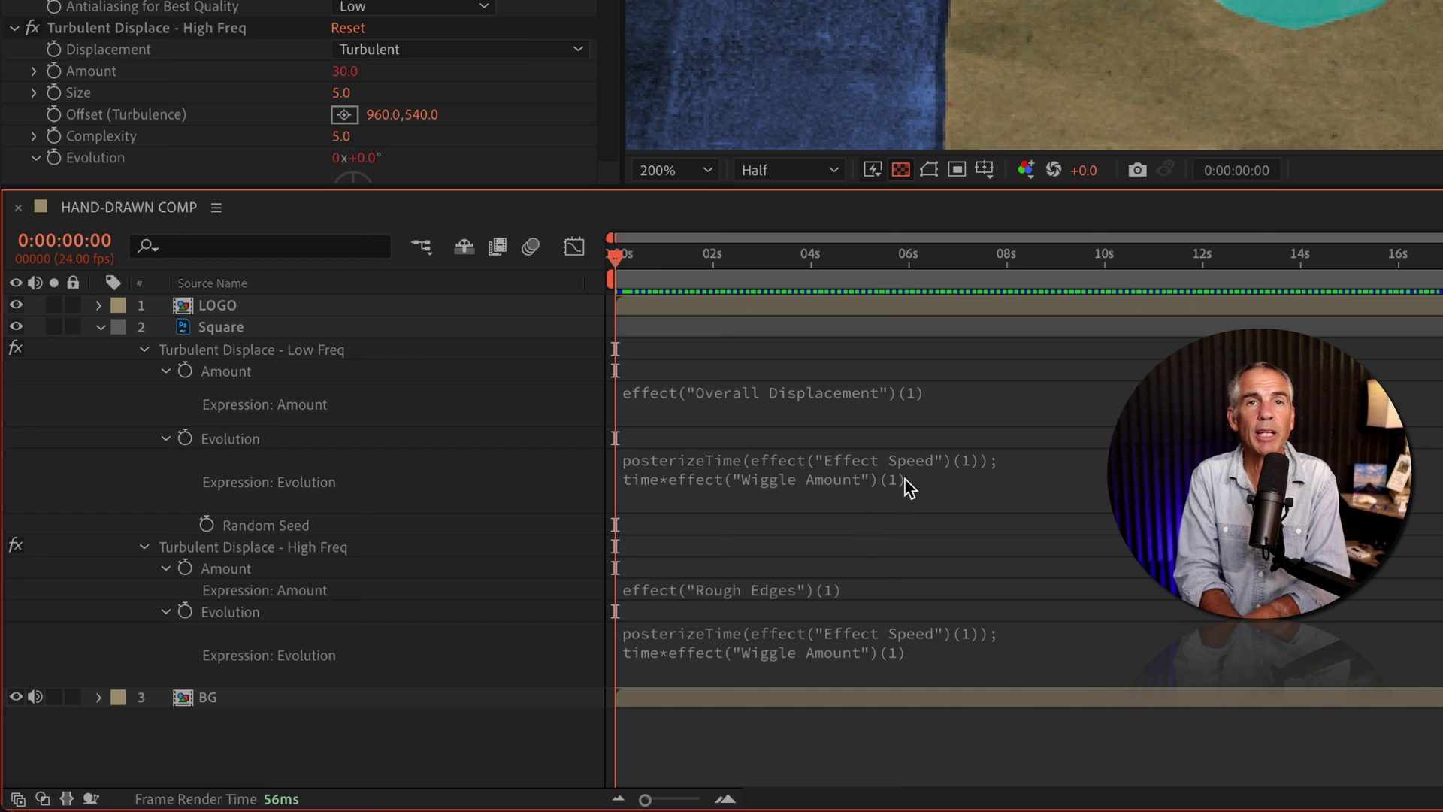
- Paste %32768 after (1) at the end of the Low Freq and High Freq Evolution expressions
{"action": "left_click", "coordinate": [905, 481]}
{"action": "left_click", "coordinate": [976, 485]}
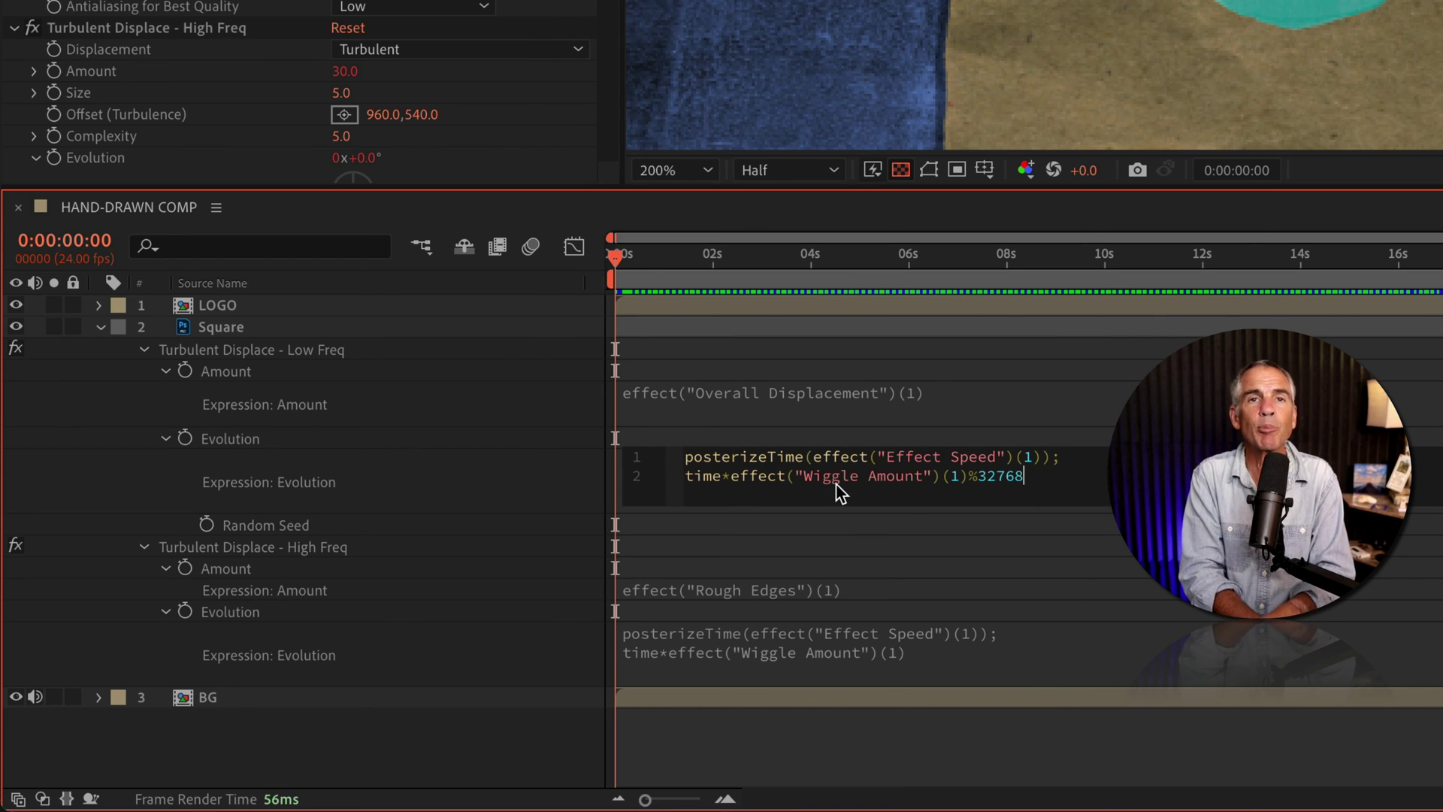
{"action": "left_click", "coordinate": [923, 633]}
{"action": "left_click", "coordinate": [981, 650]}
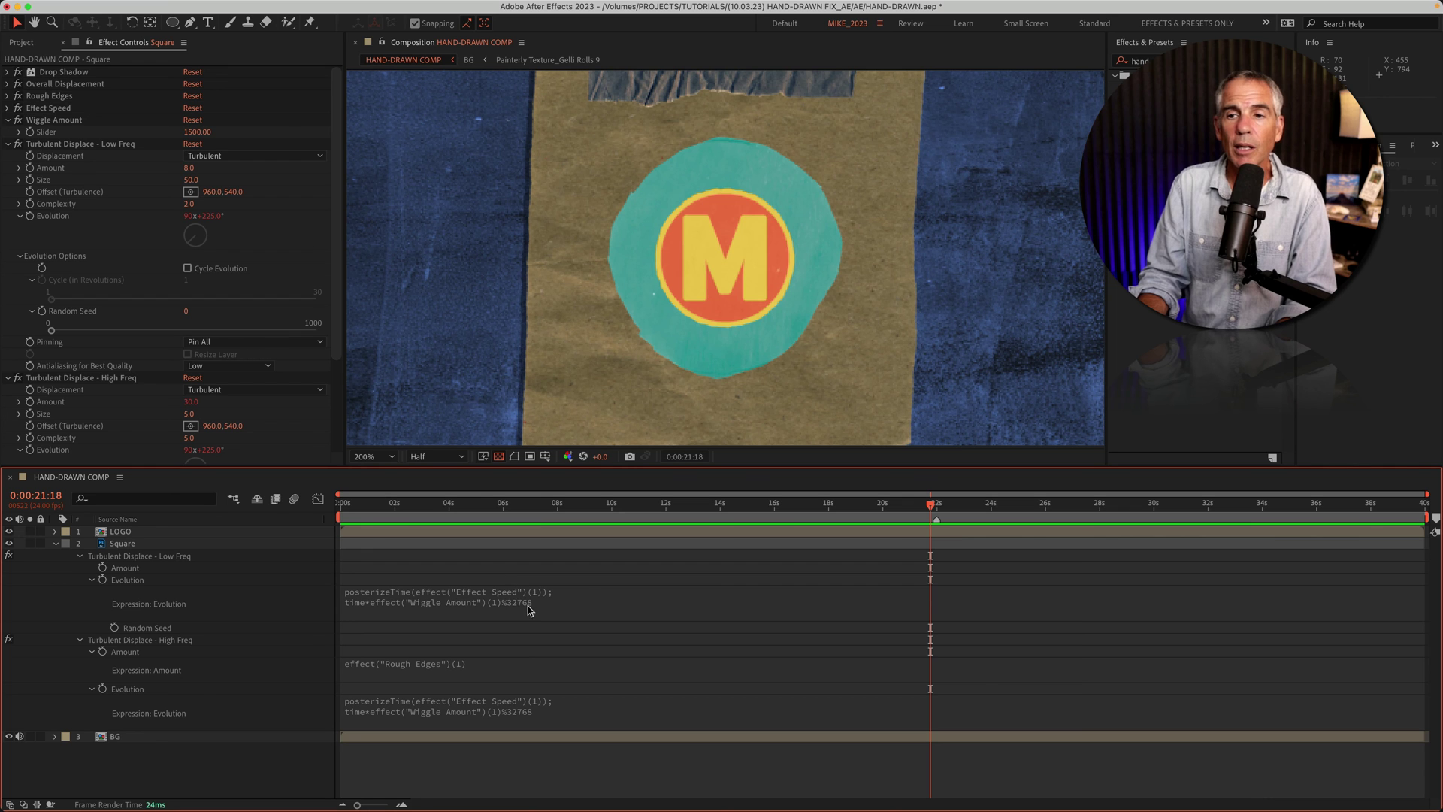
{"action": "left_click", "coordinate": [528, 606]}
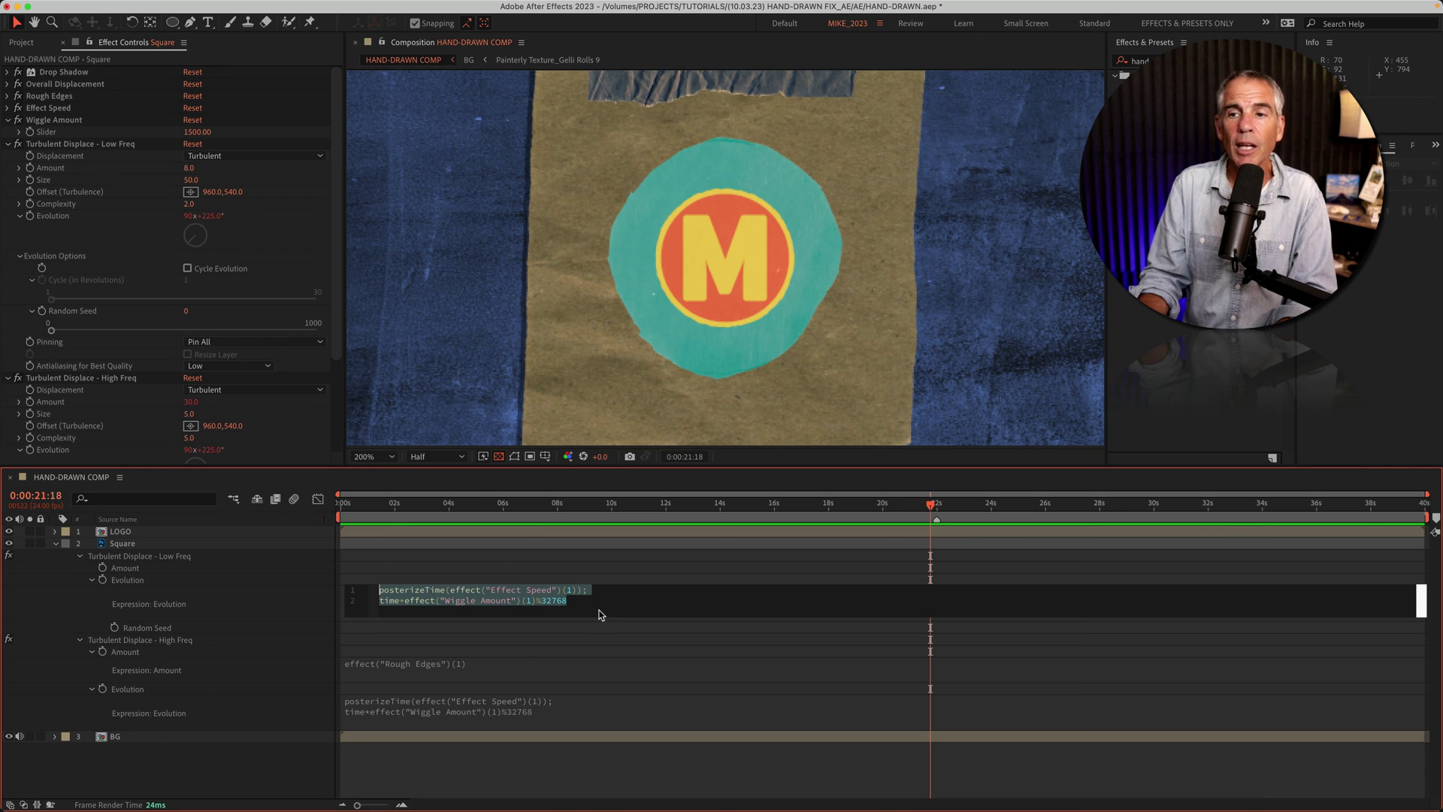
{"action": "left_click", "coordinate": [601, 613]}
{"action": "left_click_drag", "start_coordinate": [566, 599], "coordinate": [537, 600]}
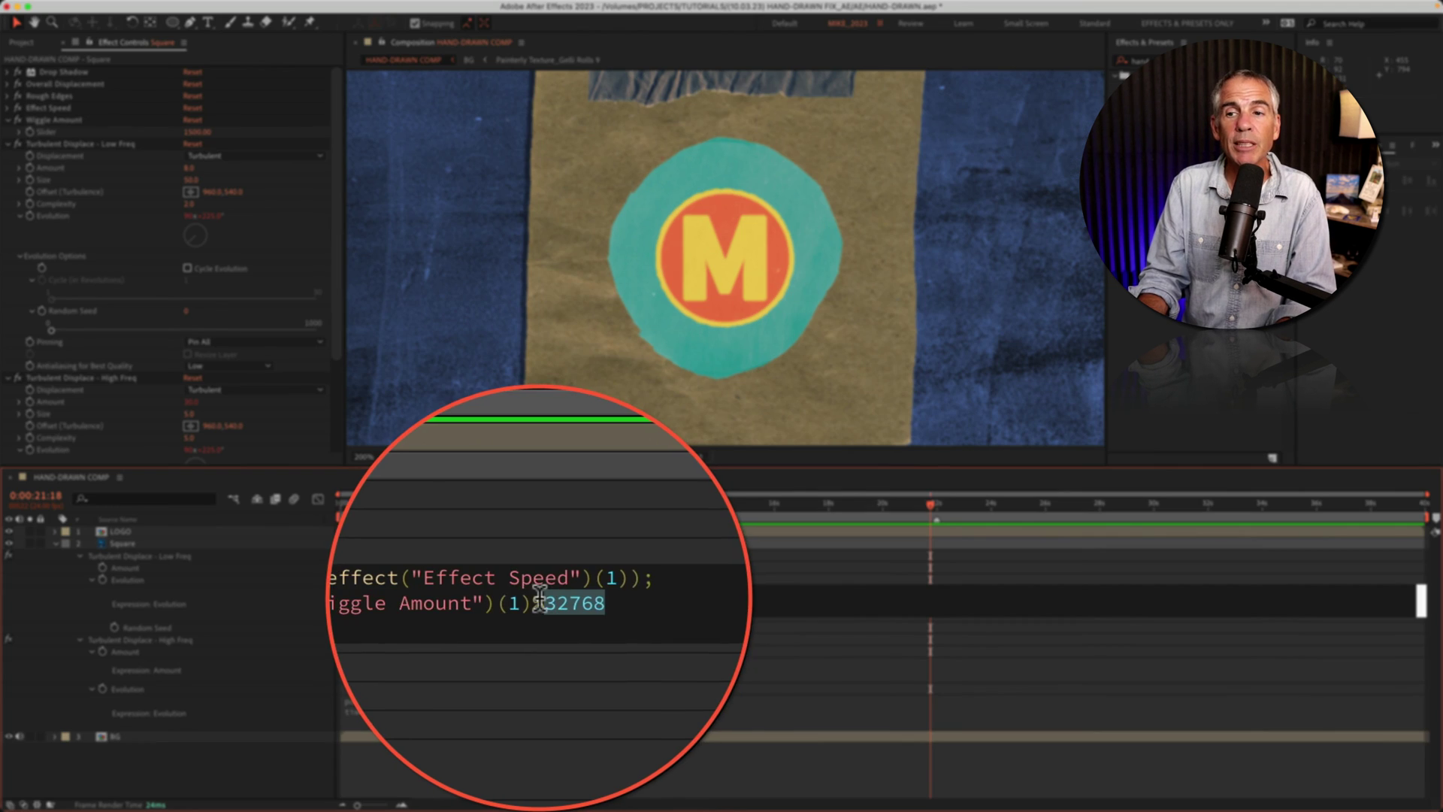
{"action": "left_click", "coordinate": [513, 572]}
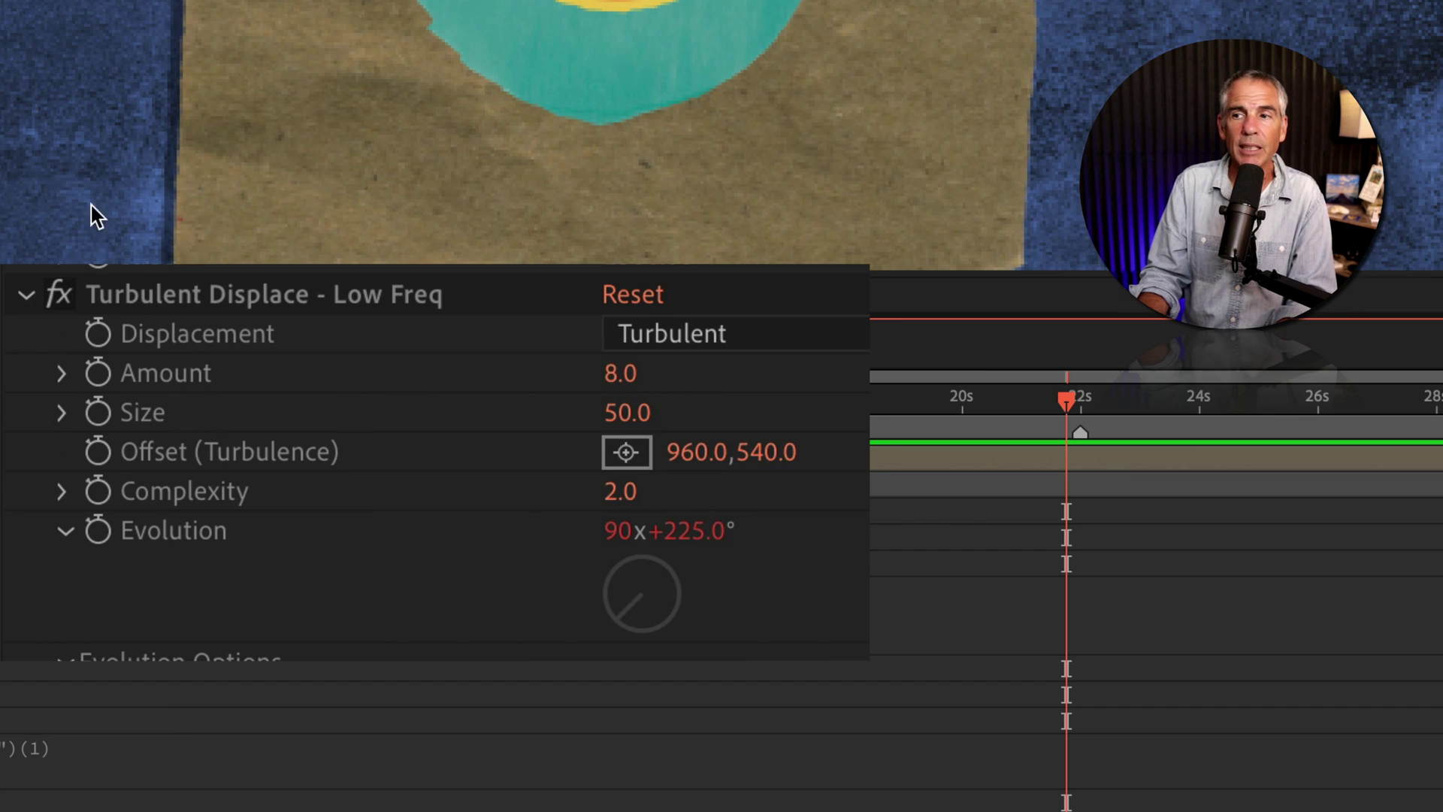
- Set the time to about 0:00:20:20 and play a preview past the 22-second mark
{"action": "left_click_drag", "start_coordinate": [1065, 412], "coordinate": [1080, 405]}
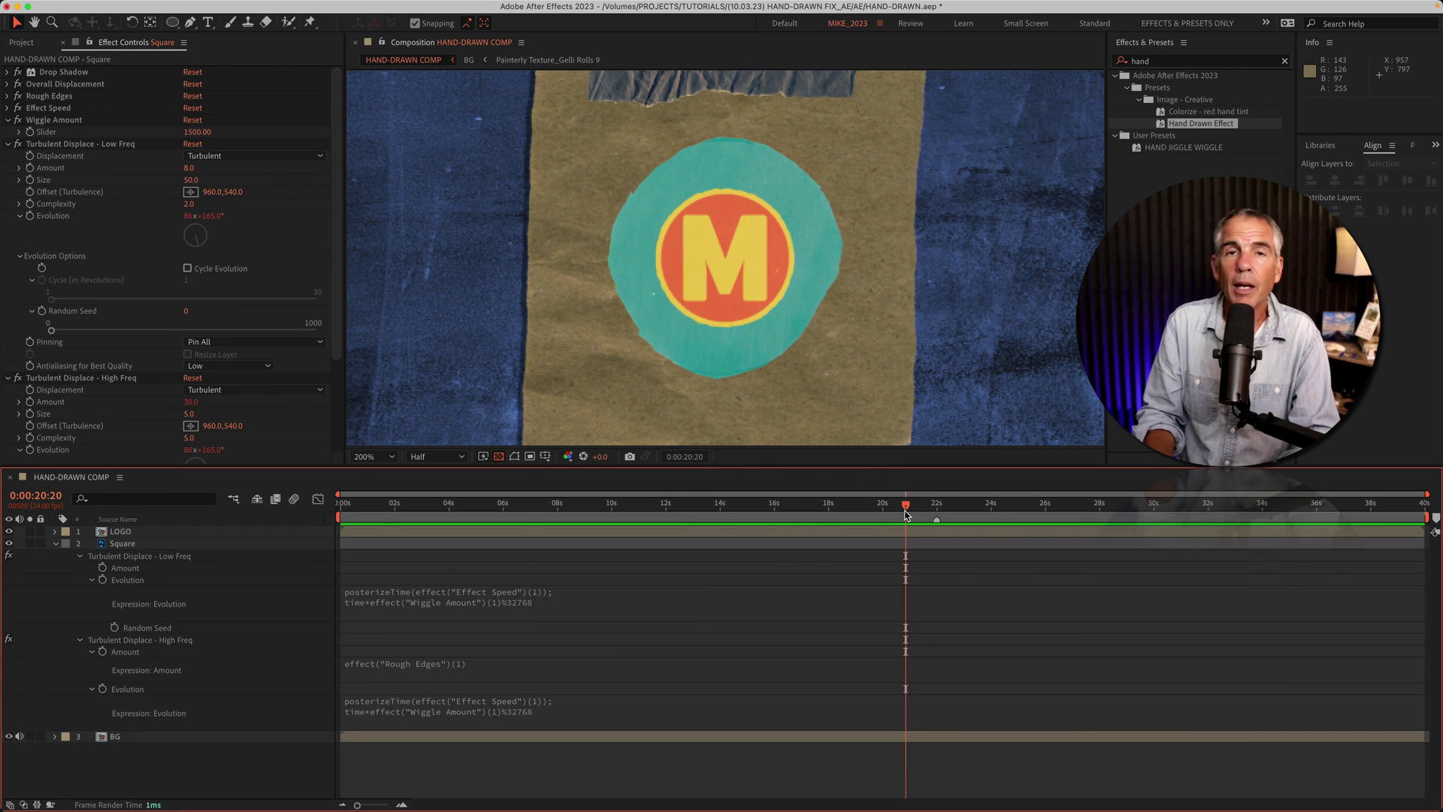
{"action": "key", "text": "space"}
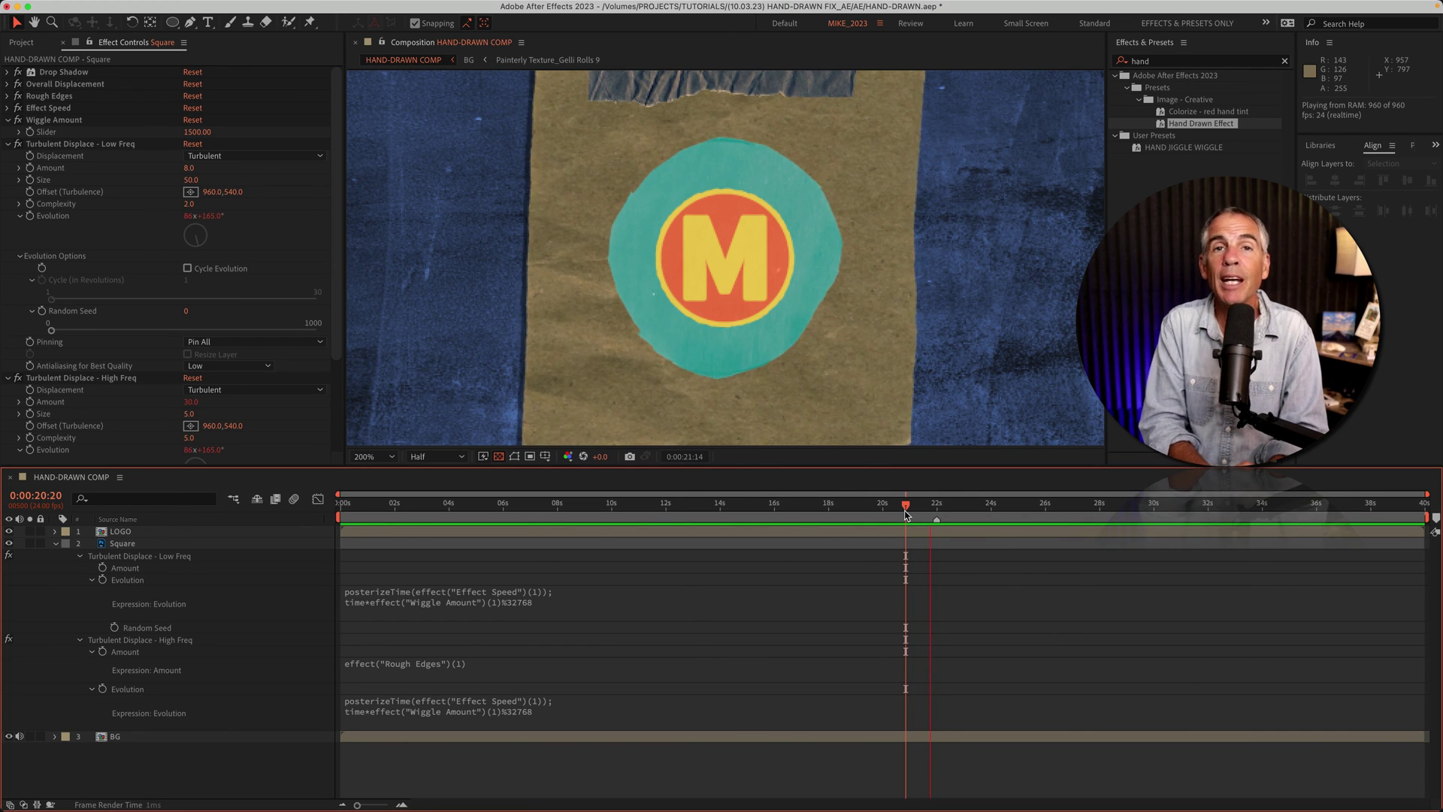